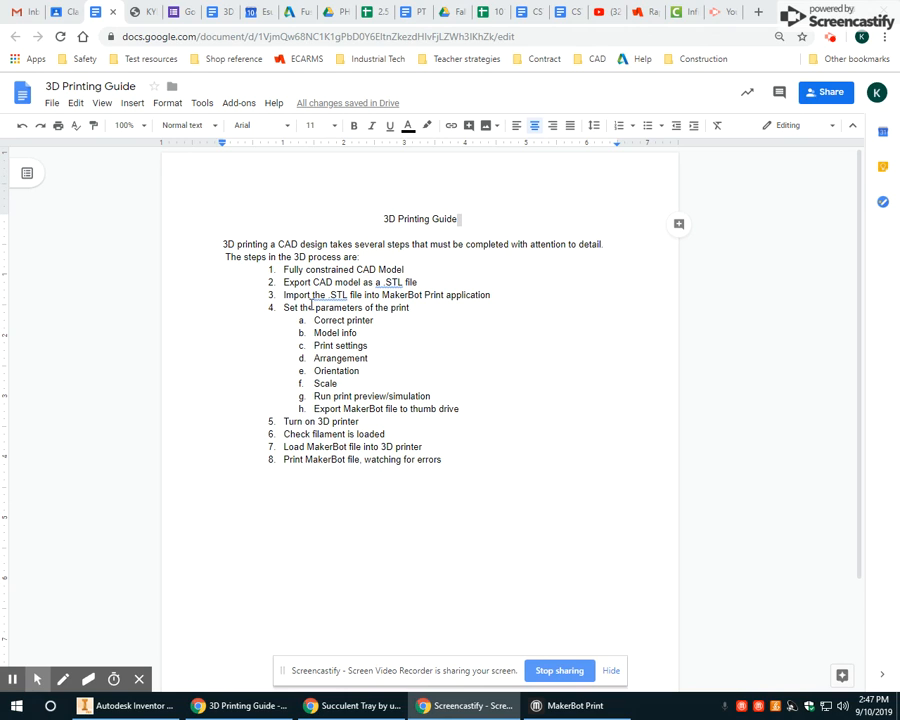
Highlight step 3 of the 3D Printing Guide, then the words "MakerBot Print" within it.
left_click_drag(282, 297, 350, 298)
left_click(491, 297)
left_click_drag(491, 297, 279, 298)
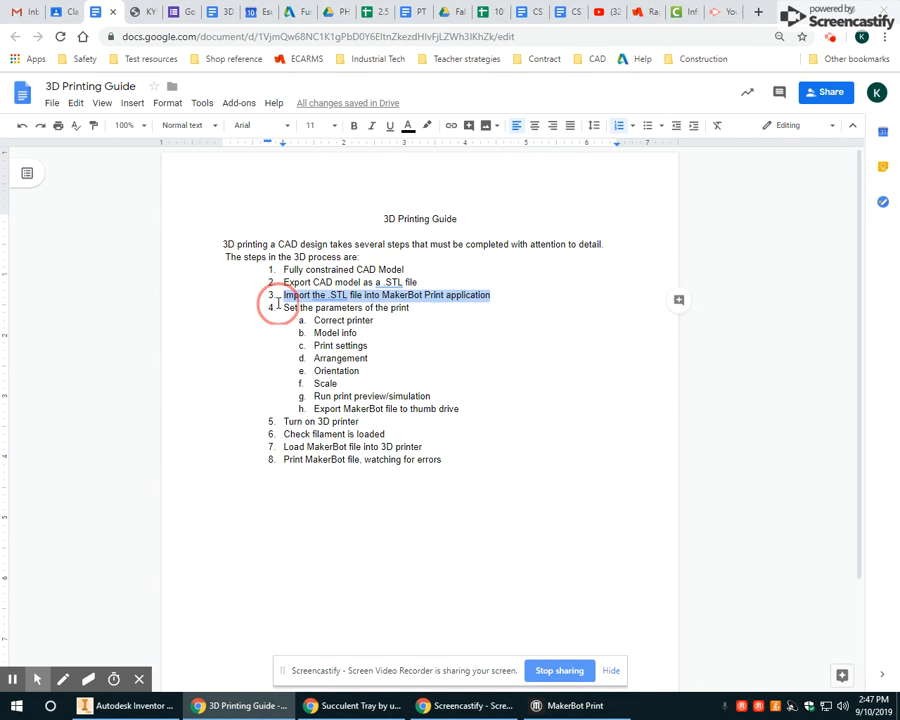
left_click(488, 295)
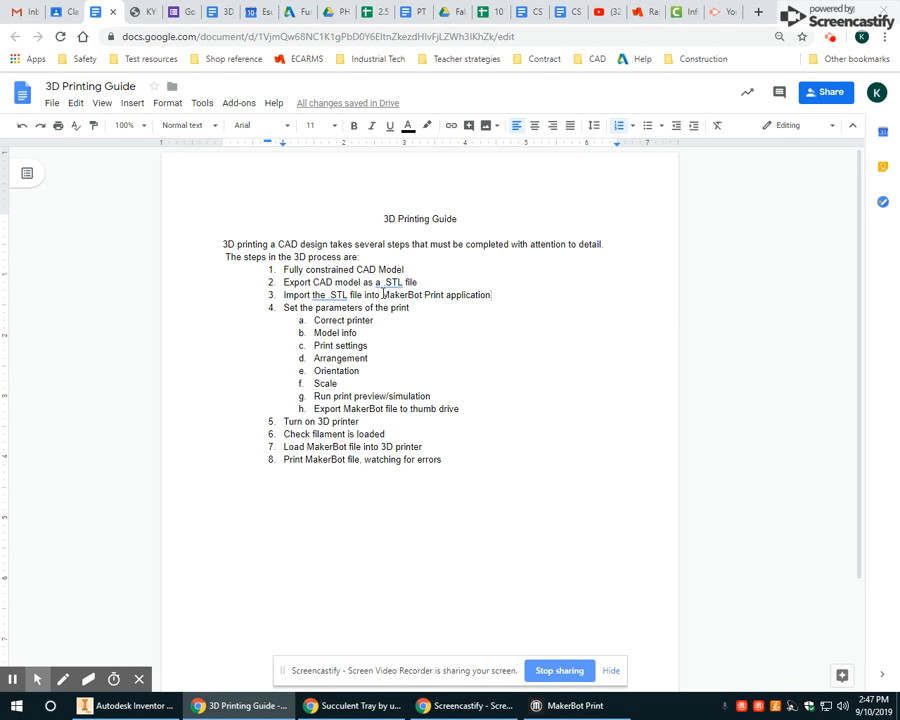
left_click_drag(383, 295, 443, 295)
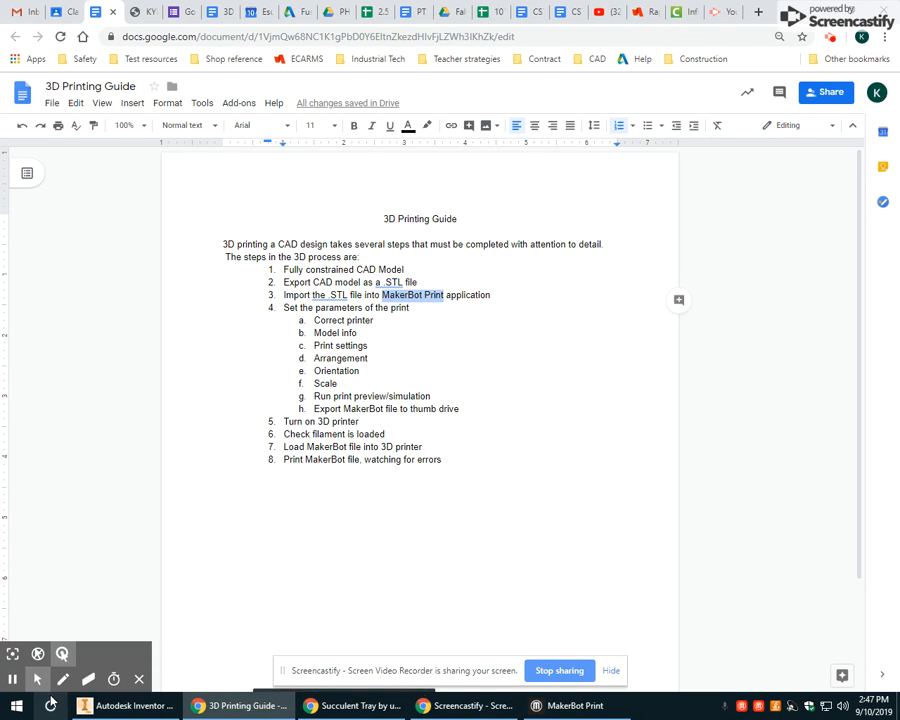
Open the MakerBot Print application from the MakerBot group of installed programs.
left_click(16, 705)
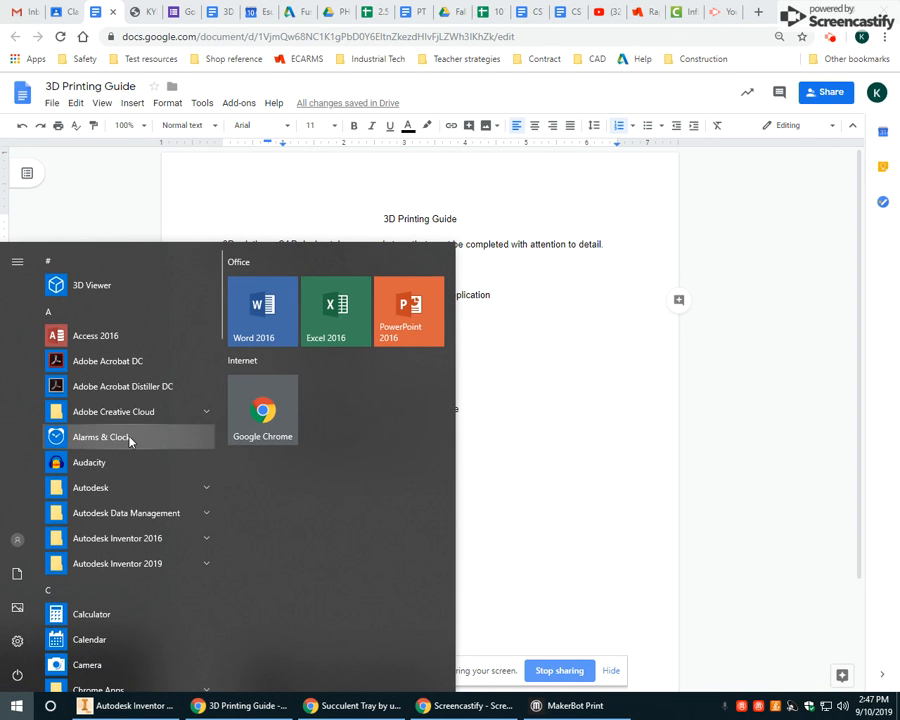
scroll(128, 442, "down", 10)
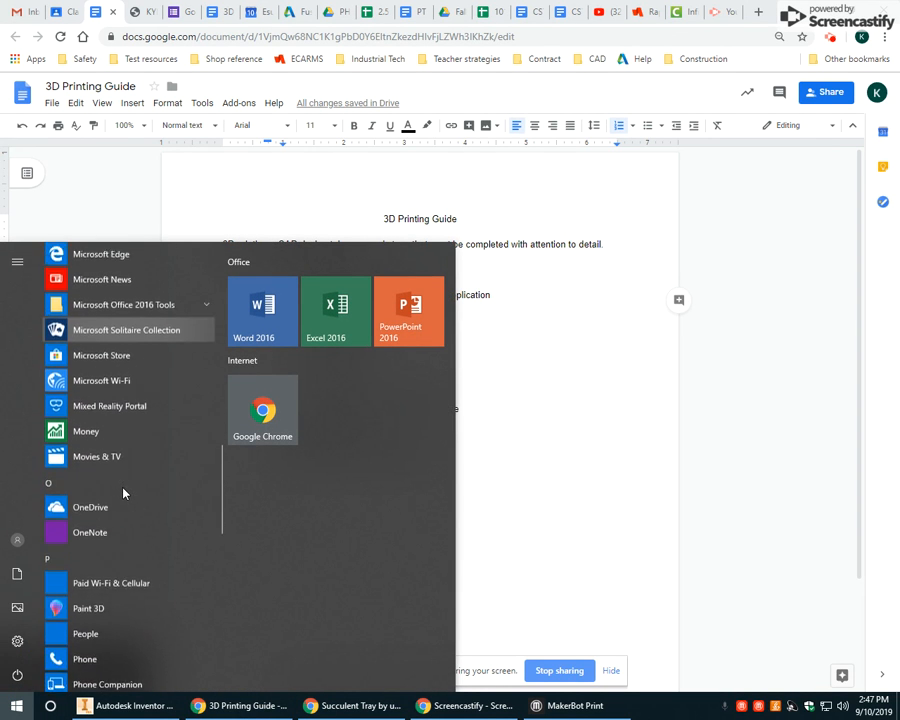
scroll(124, 493, "down", 3)
scroll(122, 466, "up", 7)
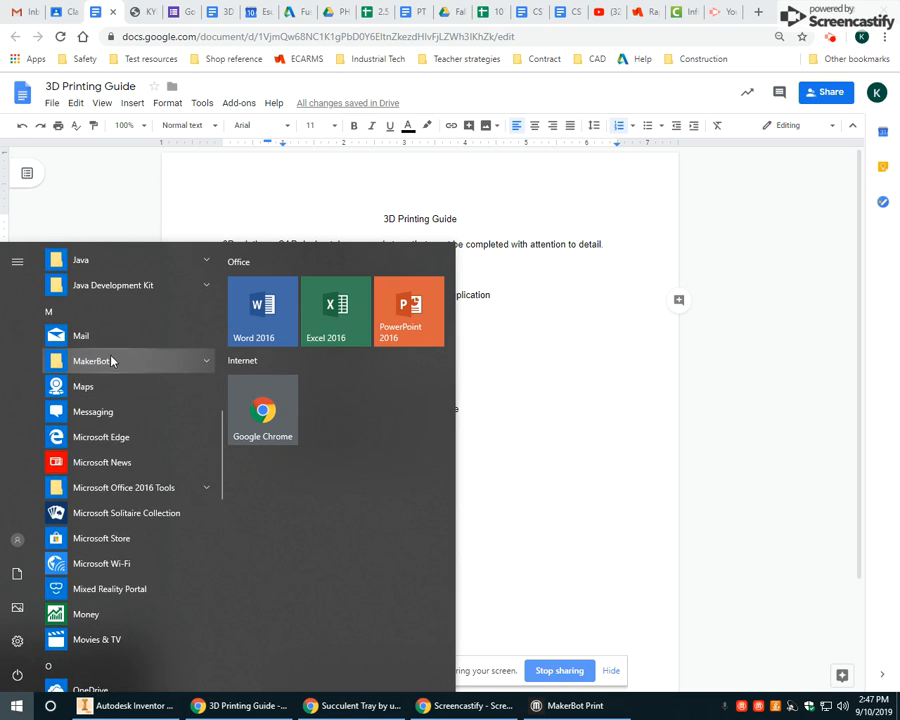
left_click(112, 361)
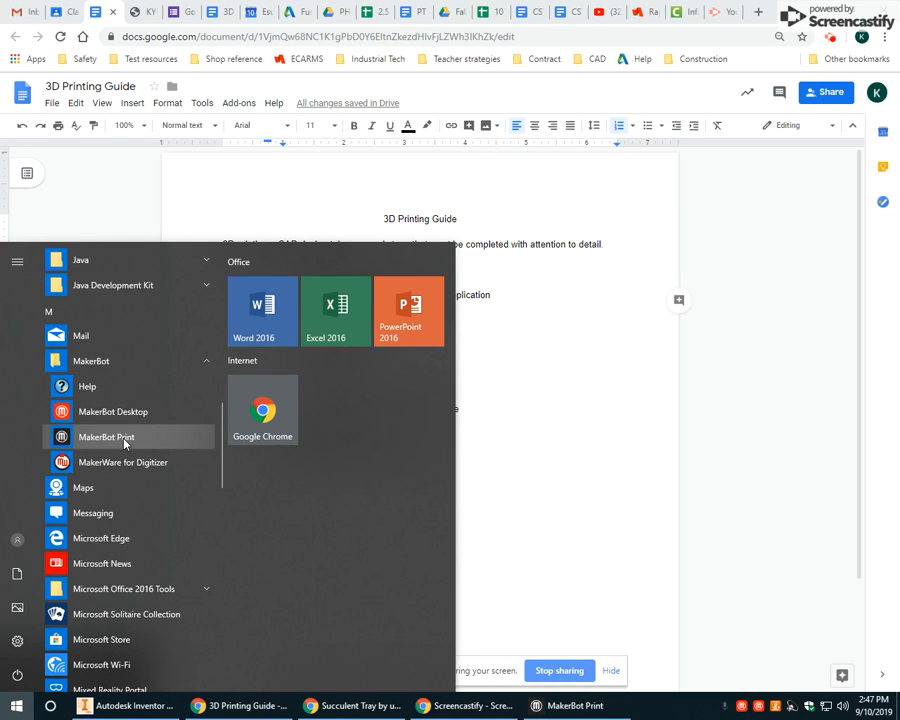
left_click(92, 438)
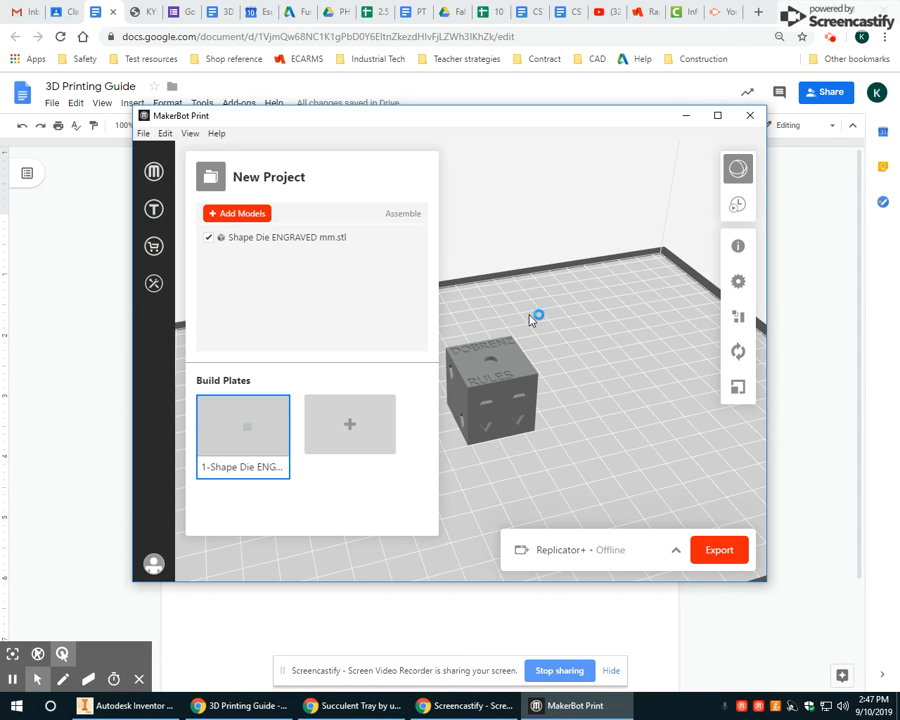
Delete the existing Shape Die ENGRAVED mm.stl model from the build plate.
left_click(506, 373)
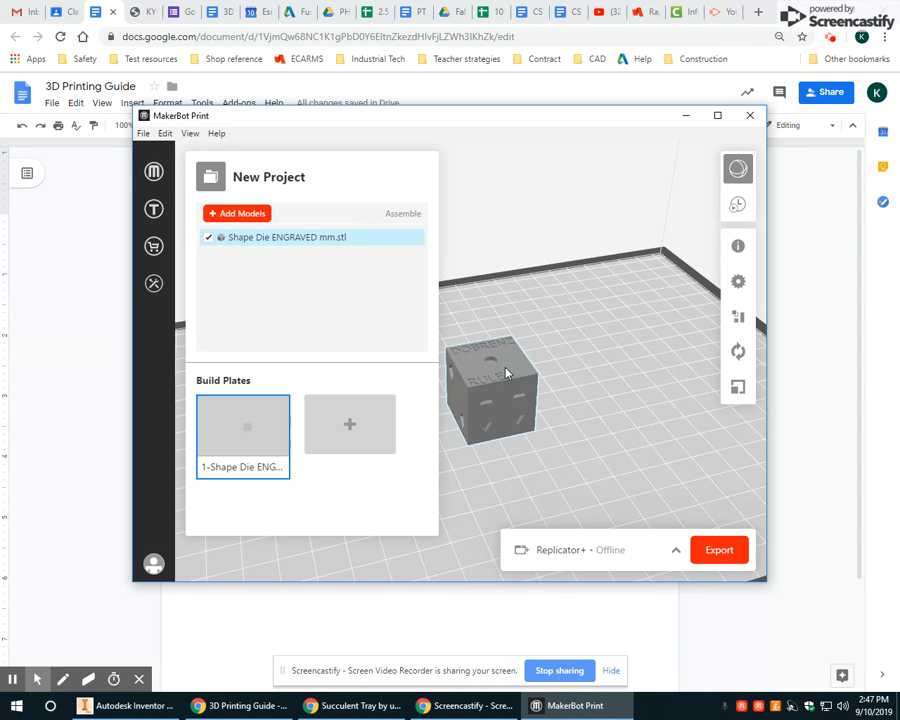
left_click(506, 373)
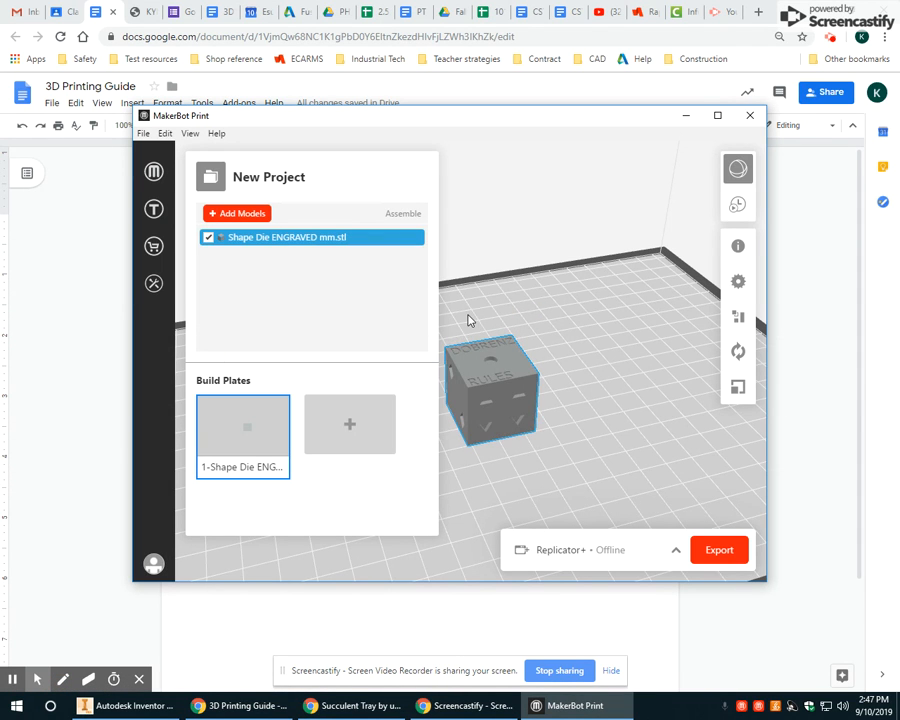
key("Delete")
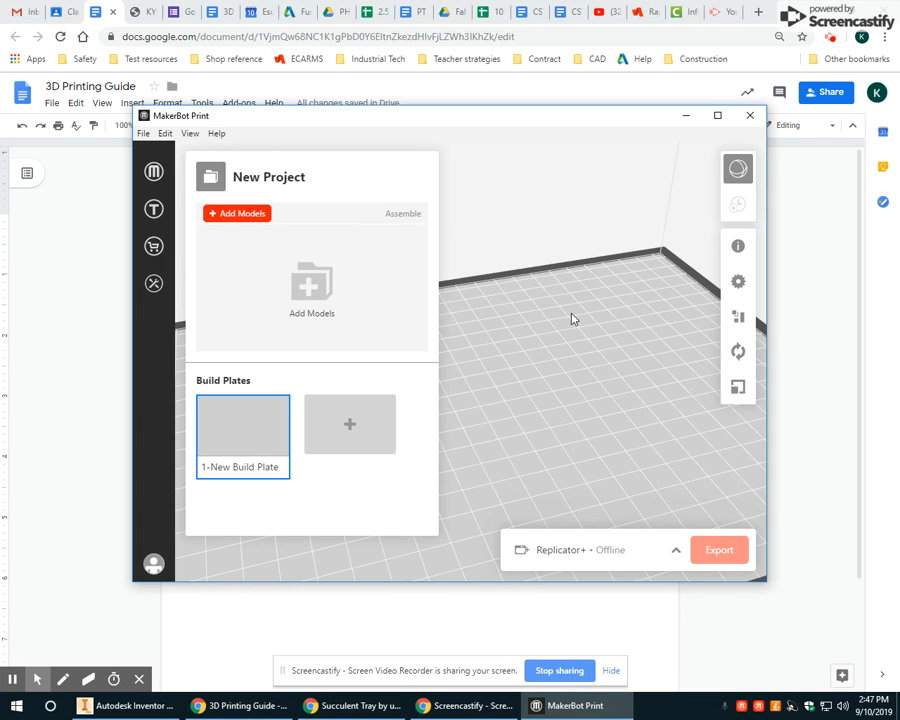
Collapse the project details and examine the whole empty build plate.
left_click(143, 133)
left_click(548, 241)
left_click(210, 176)
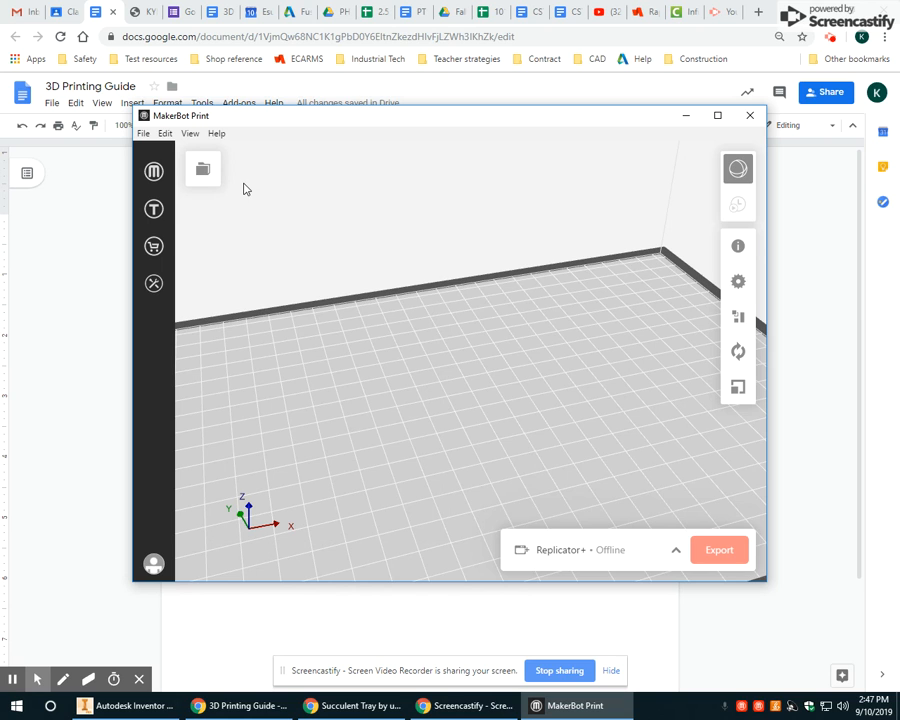
scroll(496, 506, "down", 6)
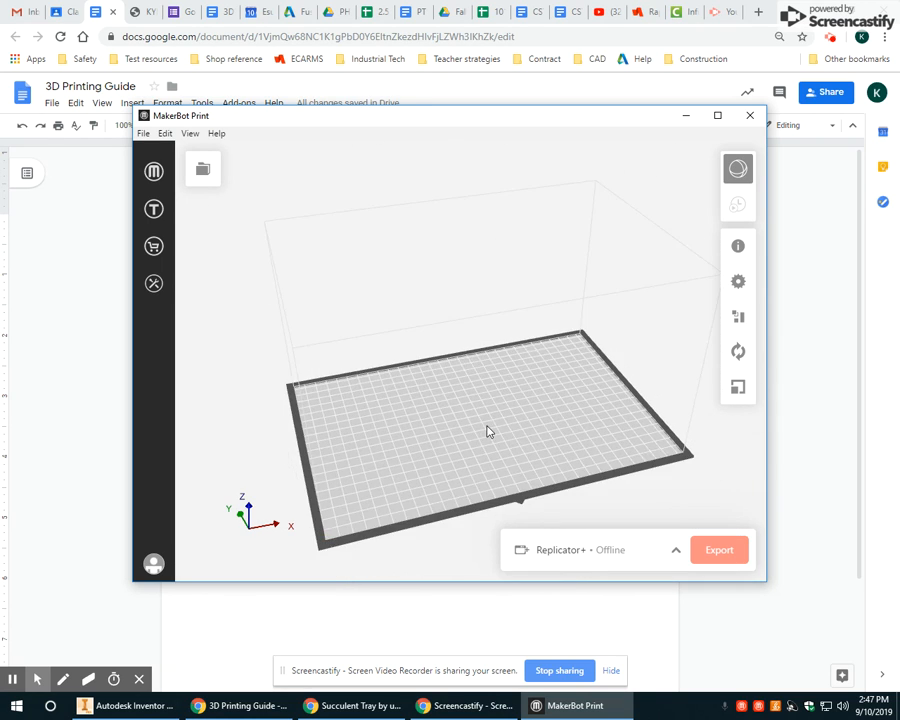
scroll(488, 431, "down", 2)
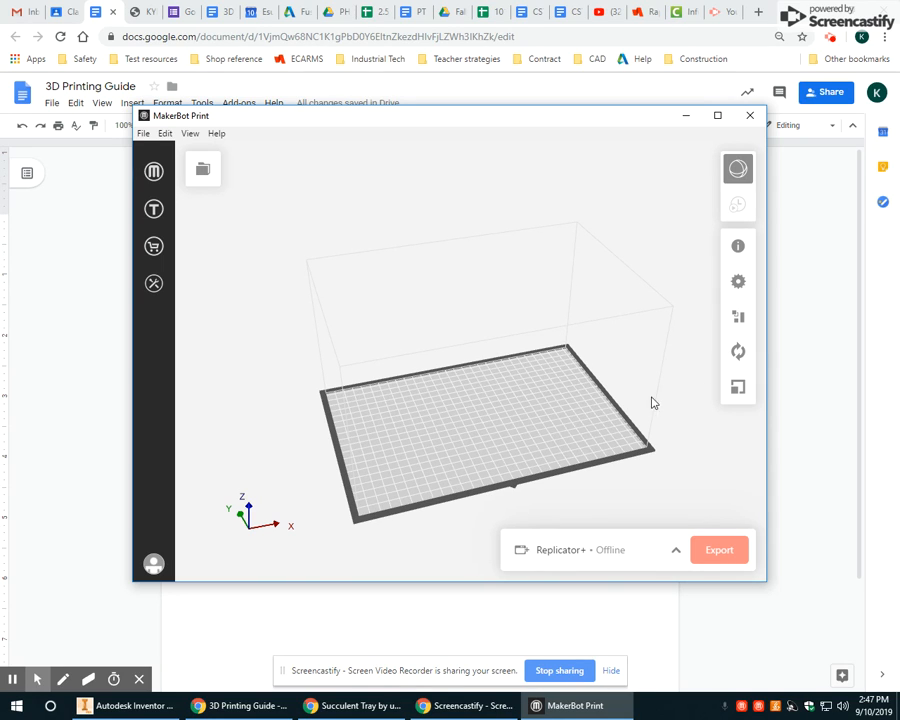
Add the Shape Die ENGRAVED mm model file from the Desktop to the new project.
left_click(204, 172)
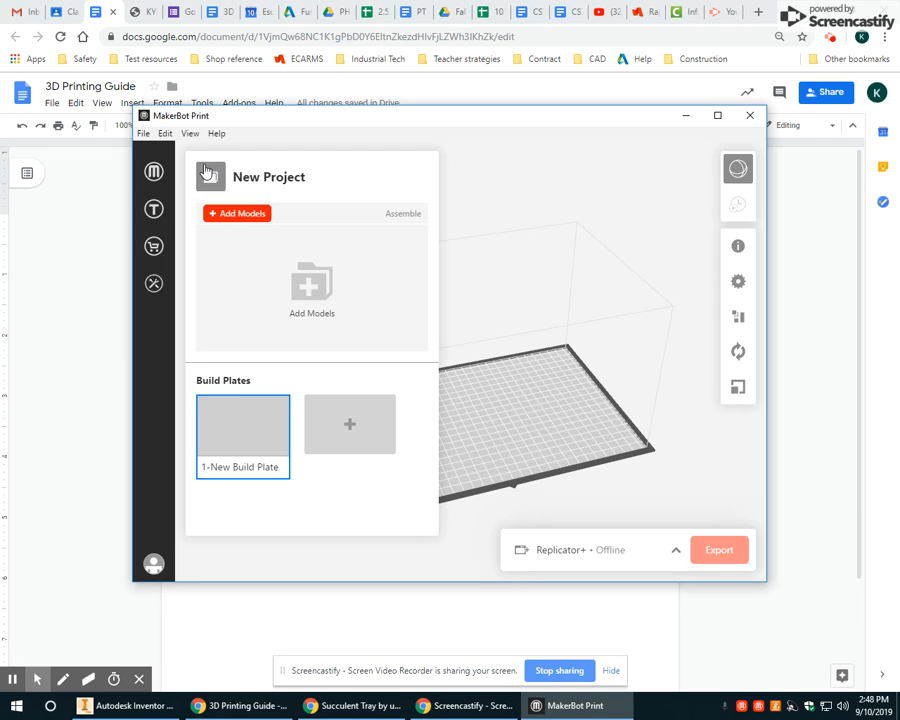
left_click(240, 214)
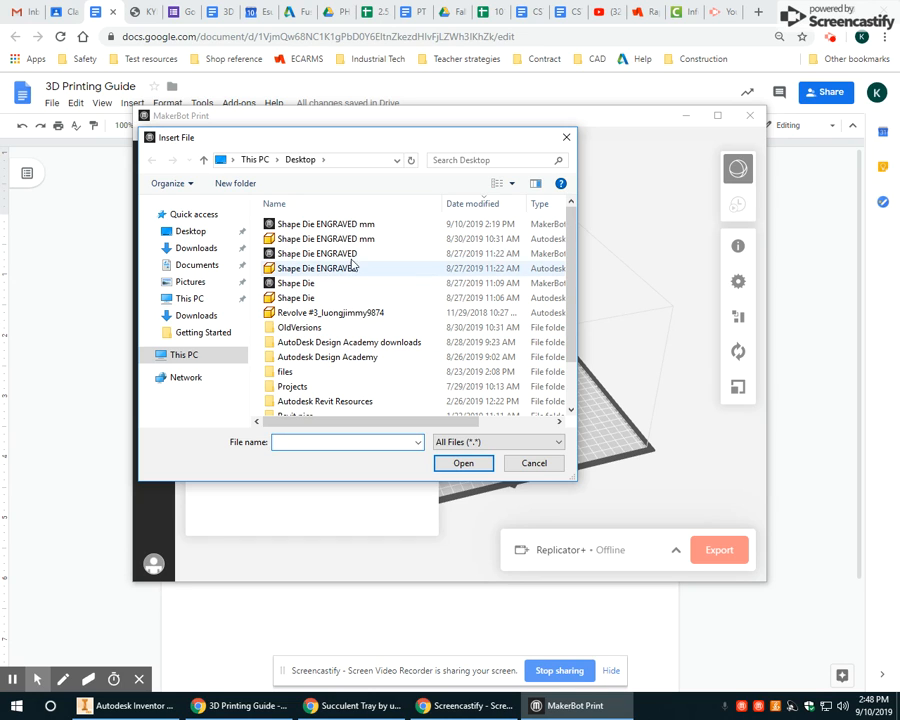
left_click(320, 225)
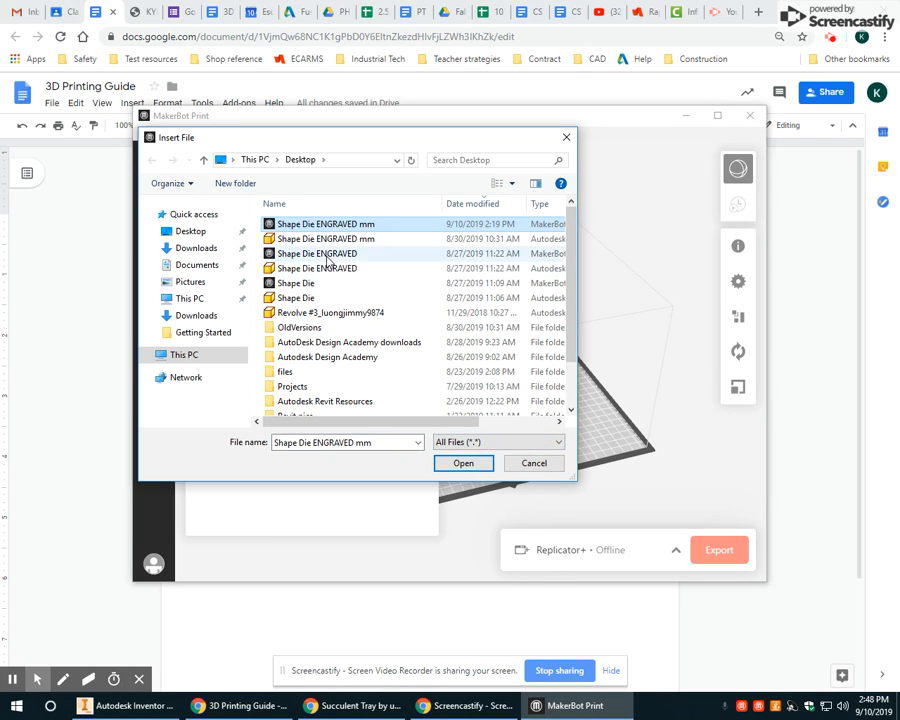
left_click(463, 463)
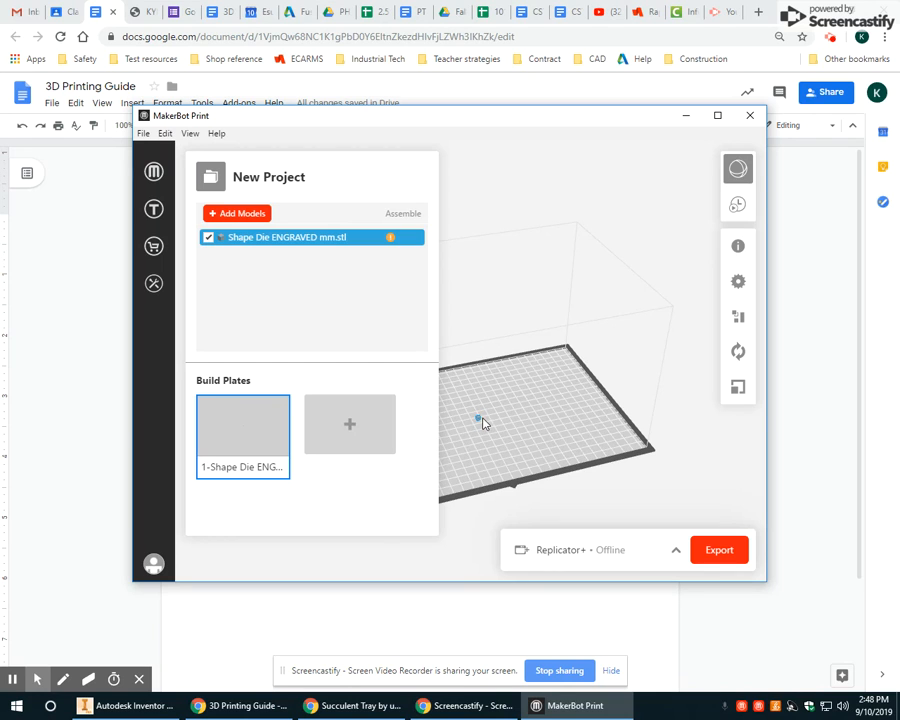
Examine the imported die's size relative to the build plate and the notice beside its name.
scroll(483, 423, "up", 8)
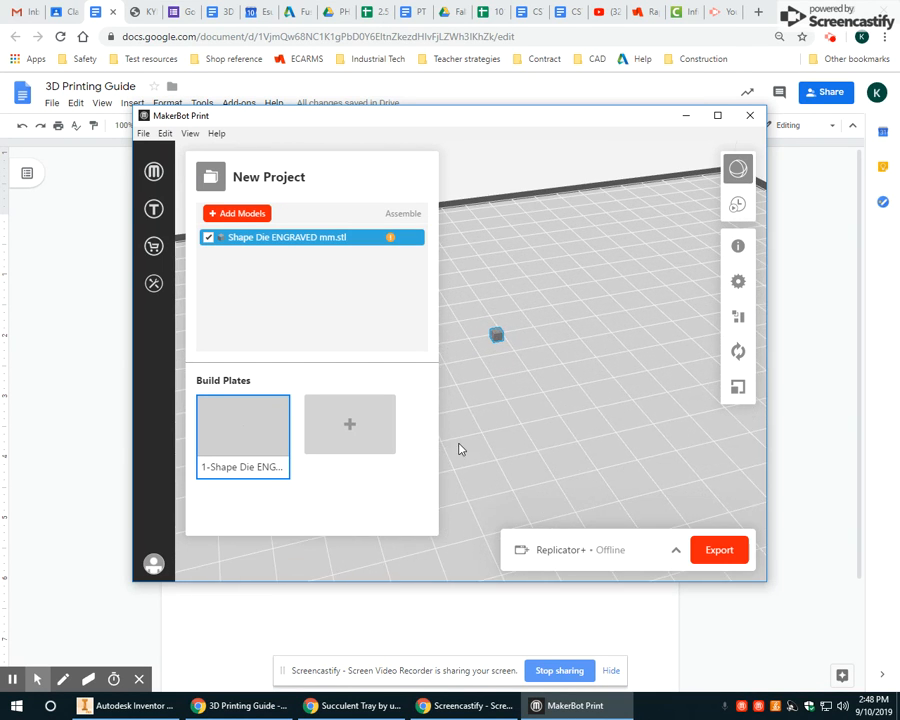
scroll(482, 392, "up", 2)
scroll(500, 352, "up", 2)
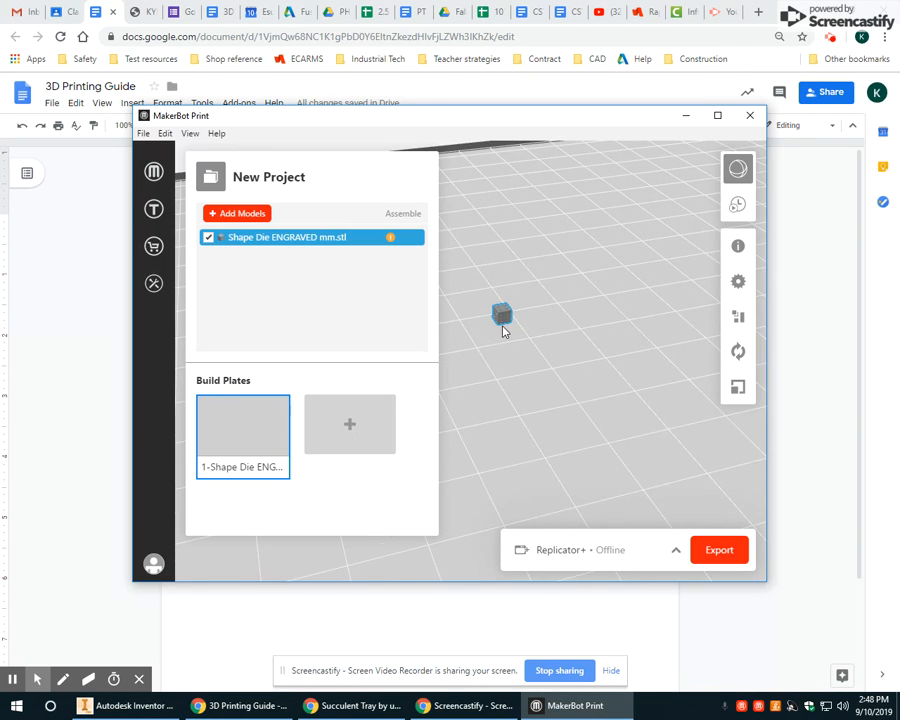
scroll(502, 325, "down", 10)
scroll(506, 345, "down", 4)
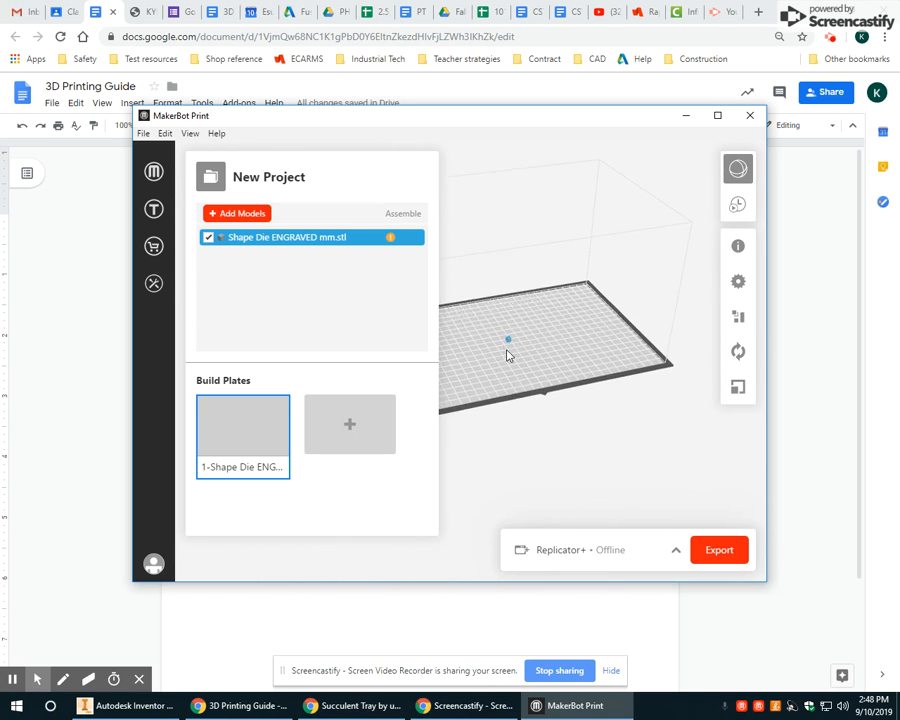
scroll(558, 398, "down", 1)
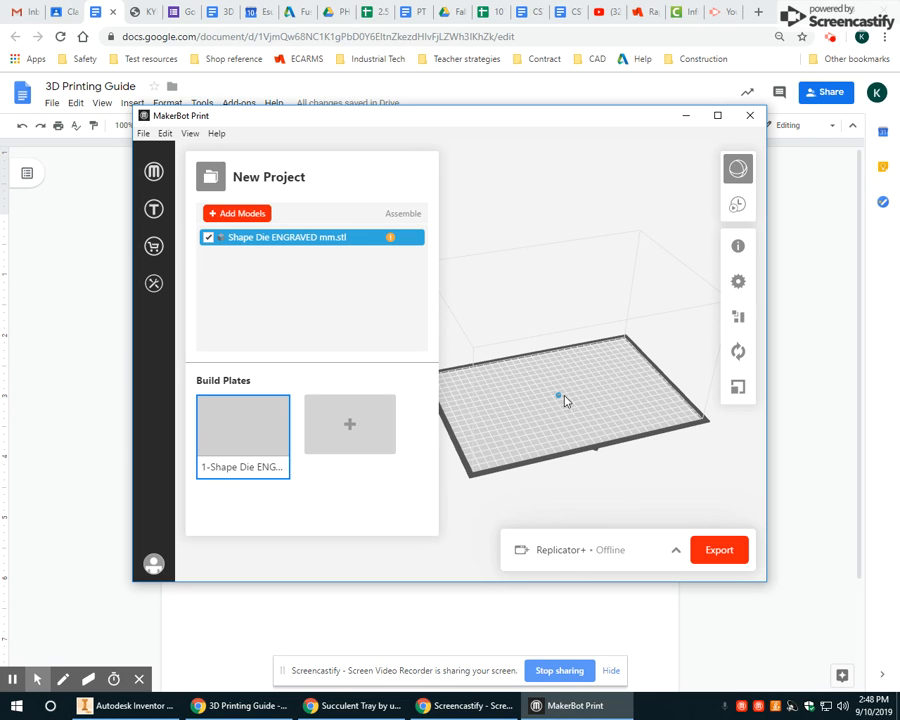
mouse_move(389, 241)
Collapse the project details and set the die model's units to cm.
left_click(219, 176)
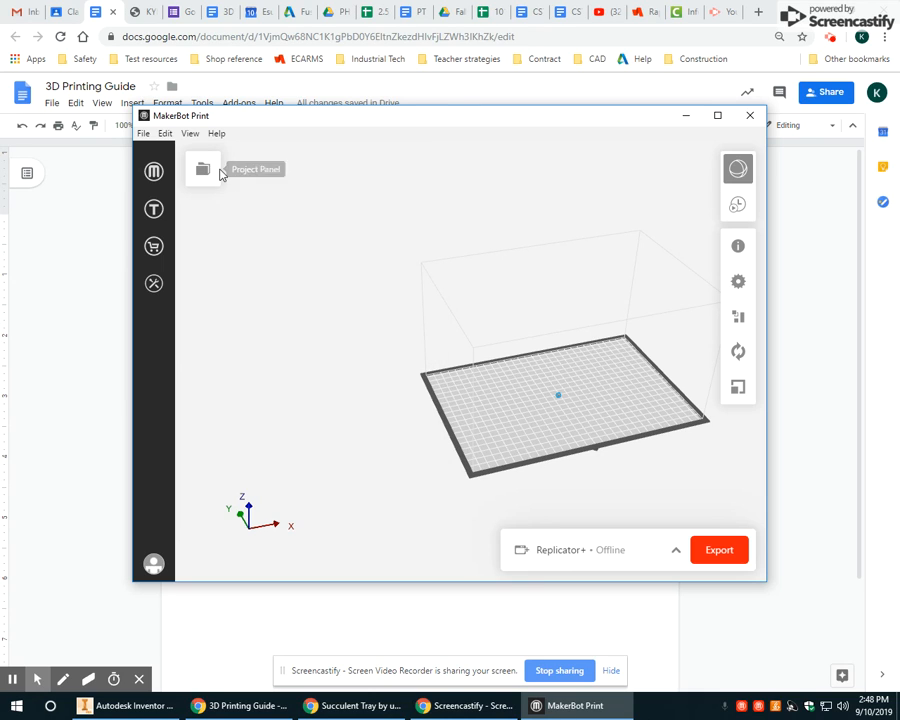
left_click(740, 247)
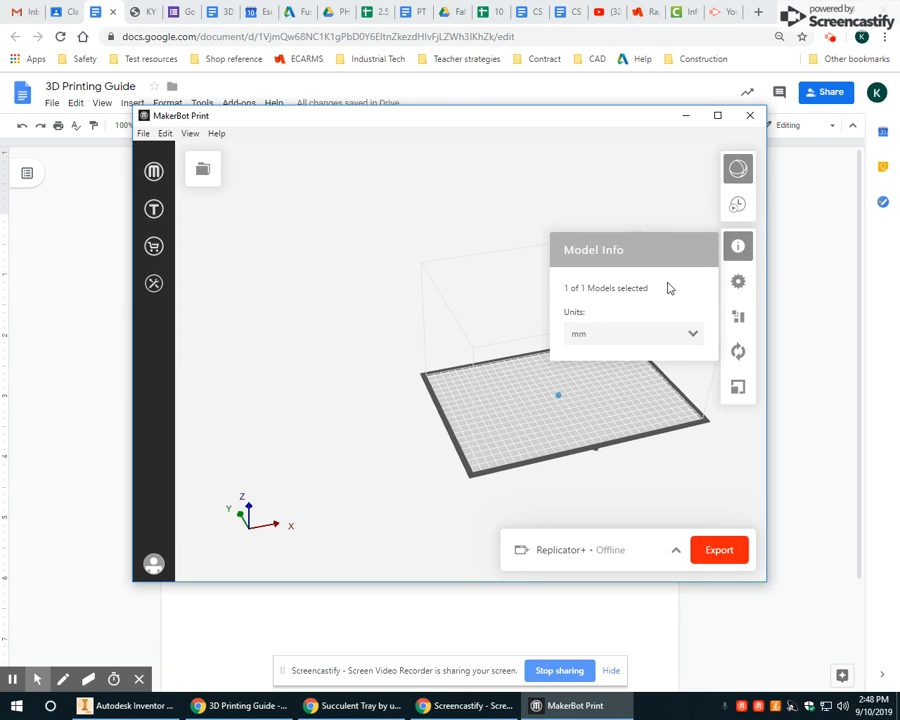
left_click(600, 336)
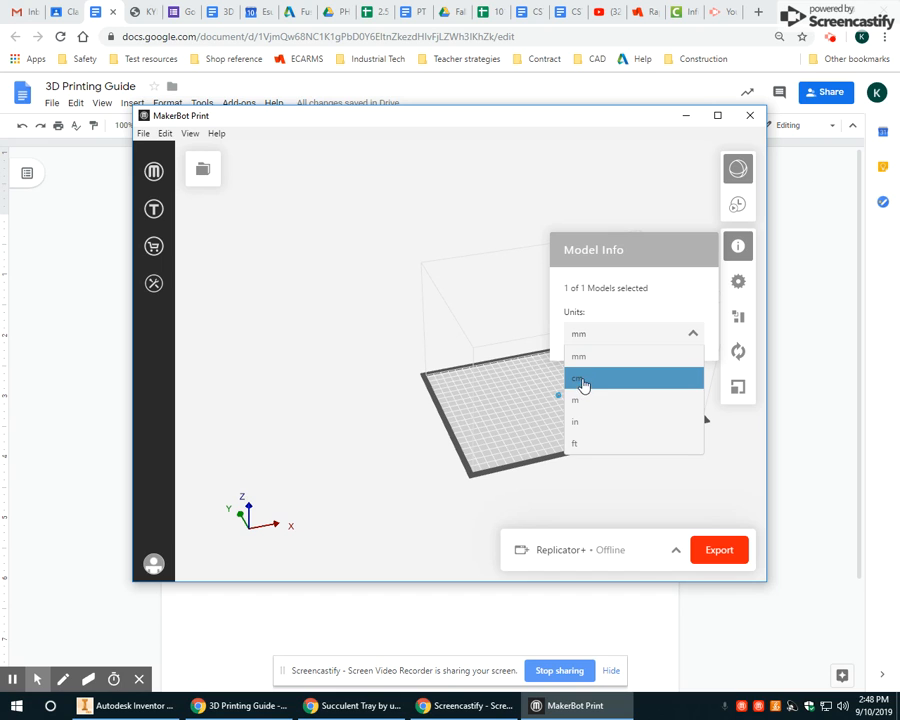
left_click(583, 384)
right_click_drag(592, 401, 451, 372)
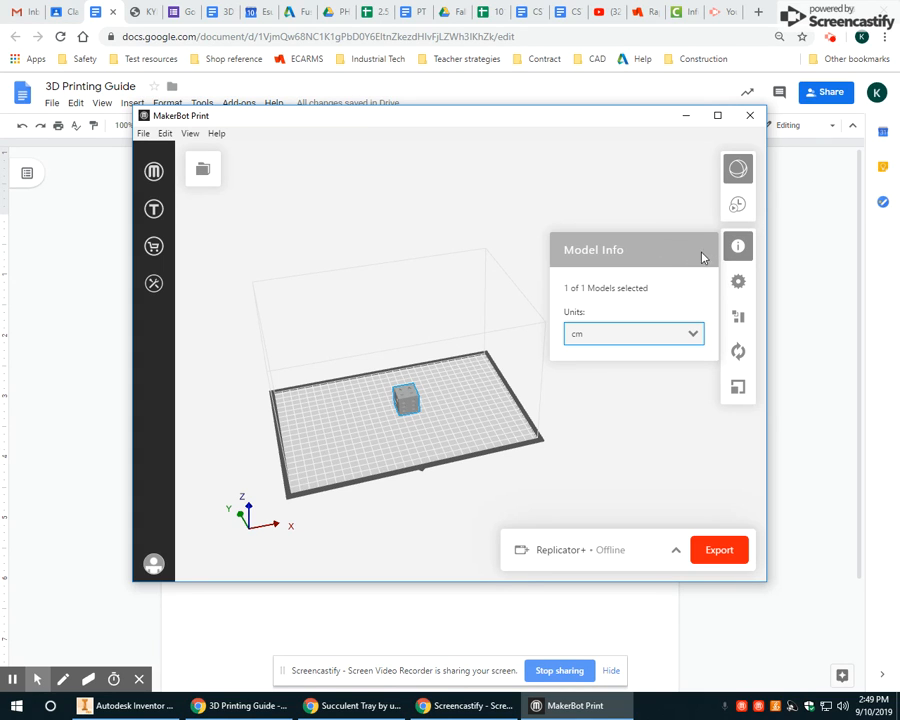
left_click(738, 246)
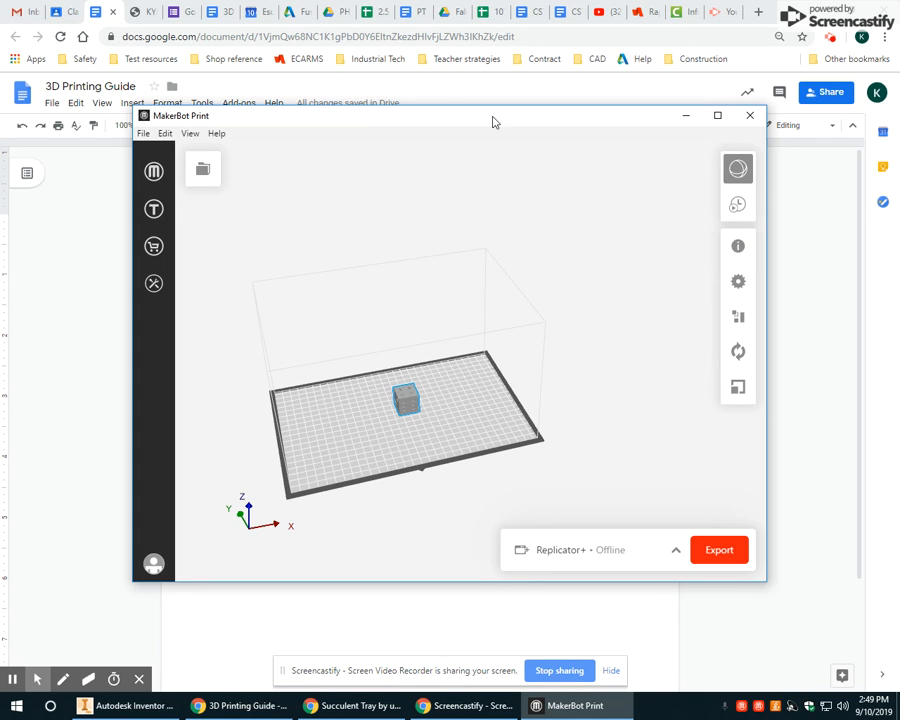
Switch to the 3D Printing Guide document and highlight step 3, step 4 and its "Correct printer" item in turn.
left_click(241, 705)
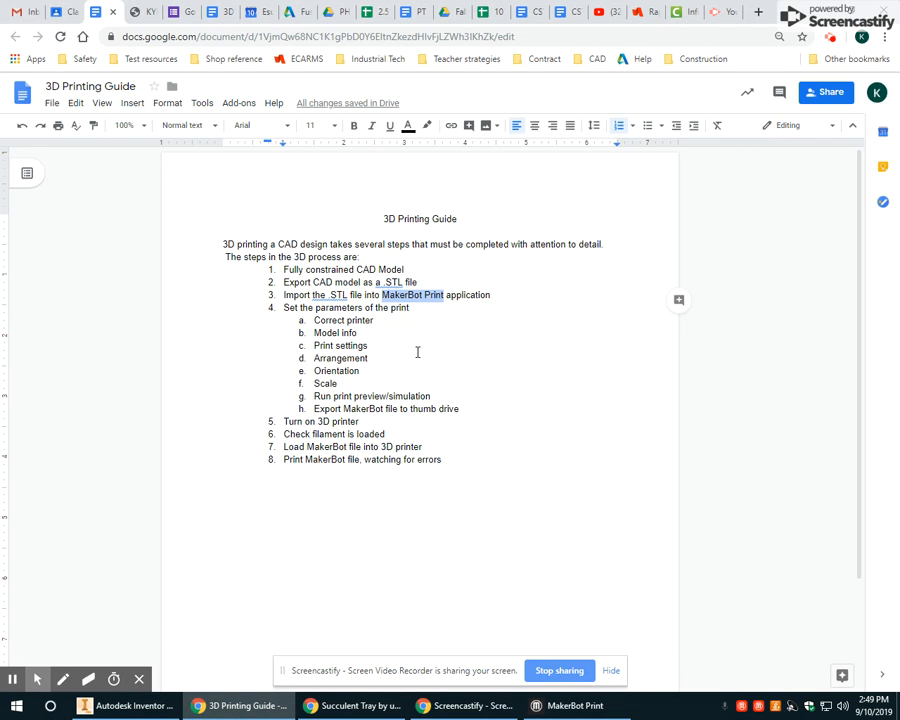
key("Up")
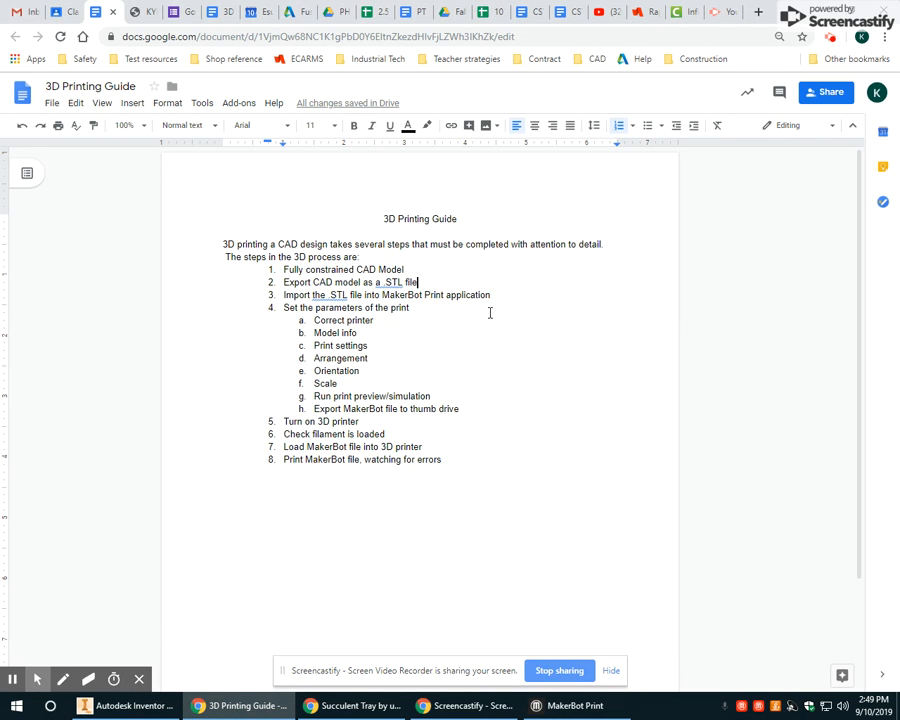
left_click(492, 295)
left_click_drag(283, 295, 491, 296)
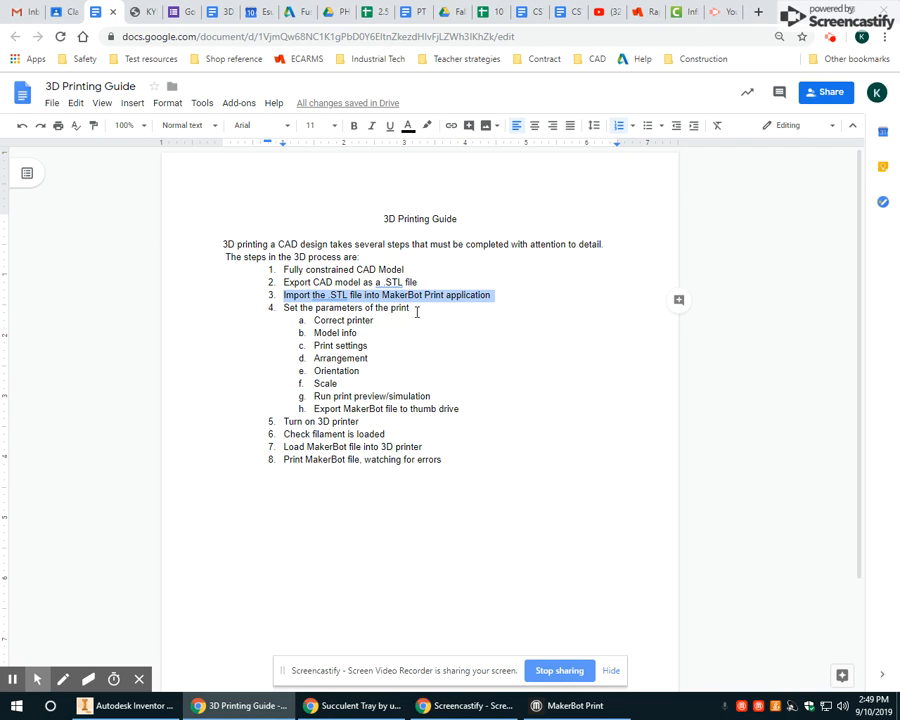
left_click_drag(417, 312, 258, 308)
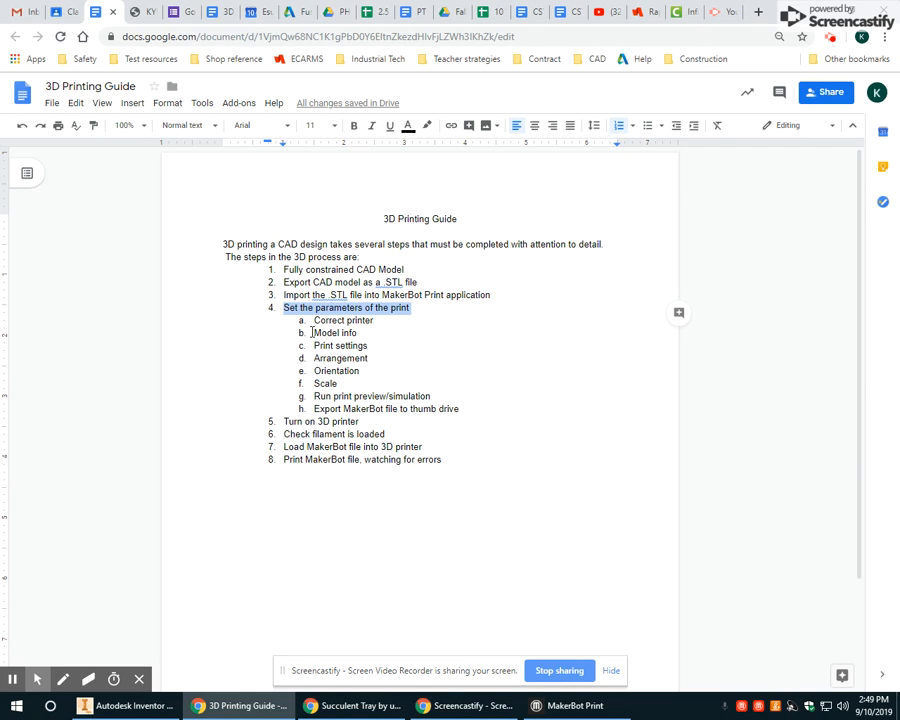
left_click_drag(374, 320, 315, 322)
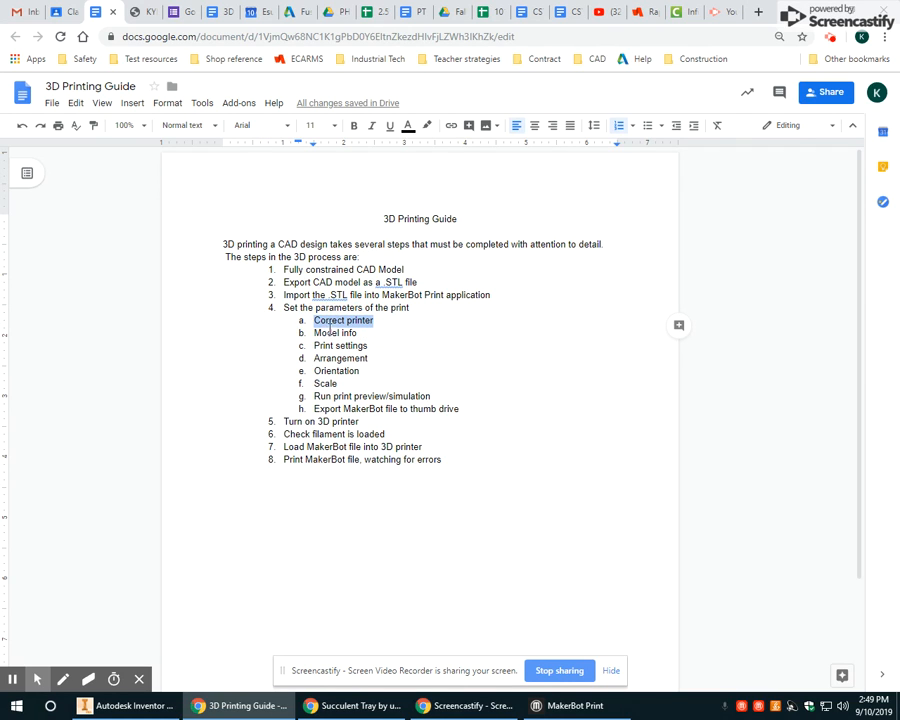
Switch back to MakerBot Print and dismiss the export dialog without saving a file.
left_click(571, 705)
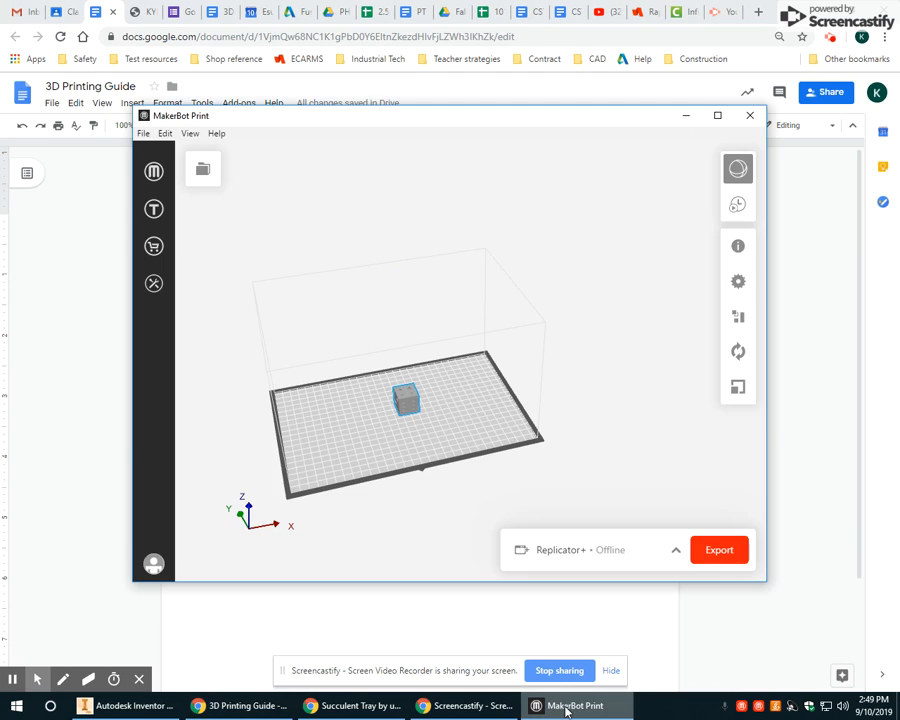
left_click(707, 553)
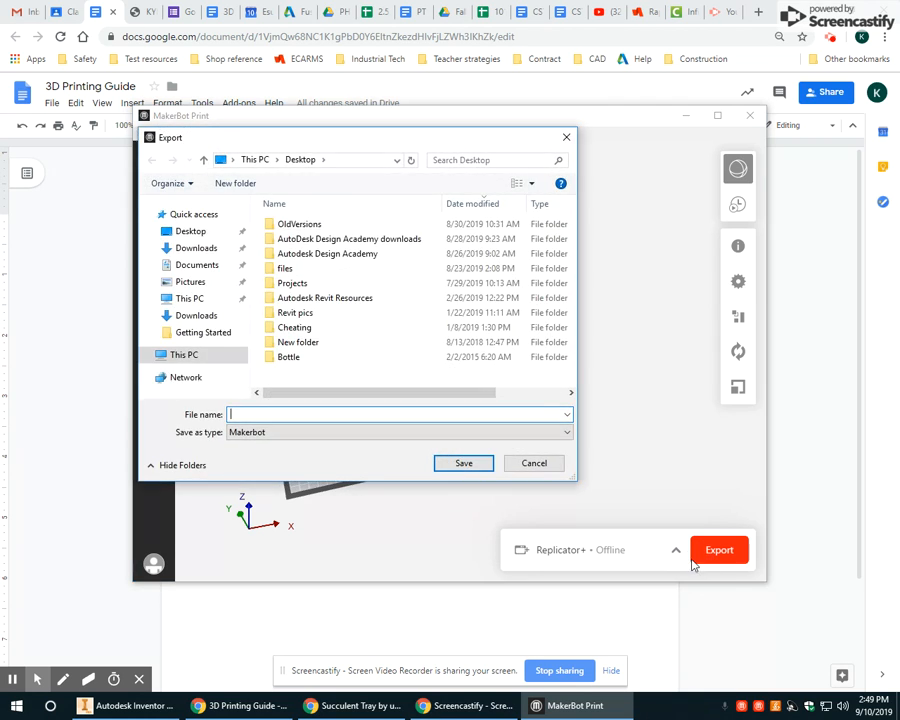
left_click(566, 137)
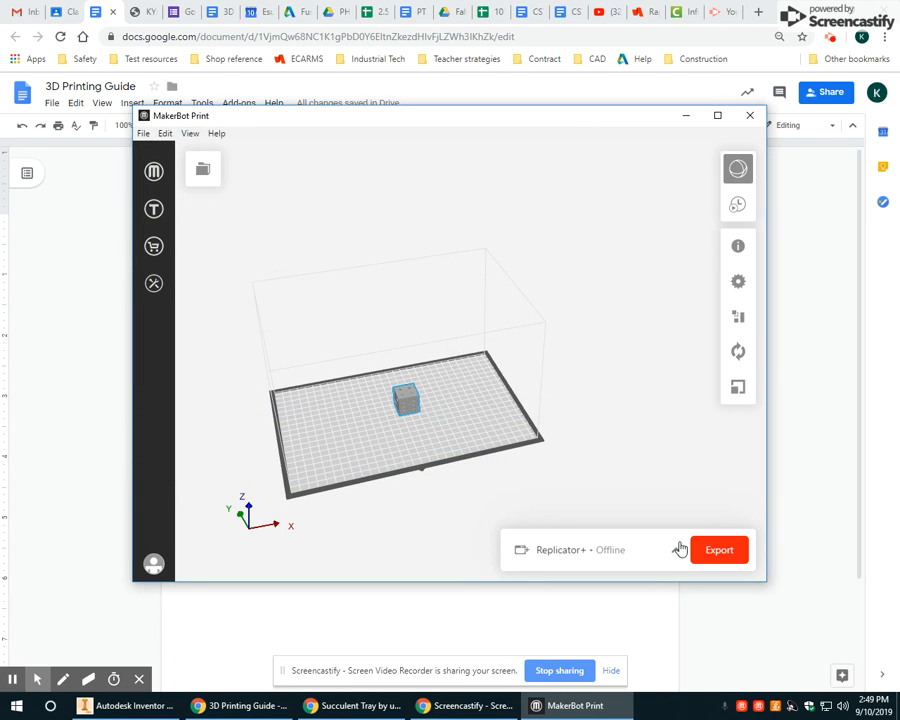
Add Replicator+ as an unconnected MakerBot printer for exporting files and close the printer list.
left_click(676, 555)
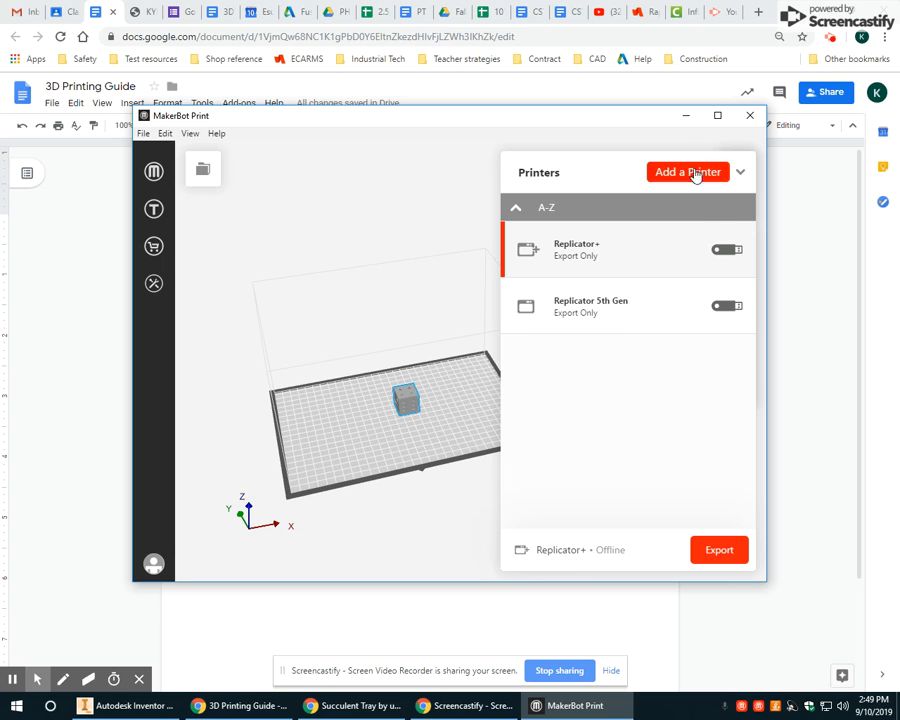
left_click(700, 172)
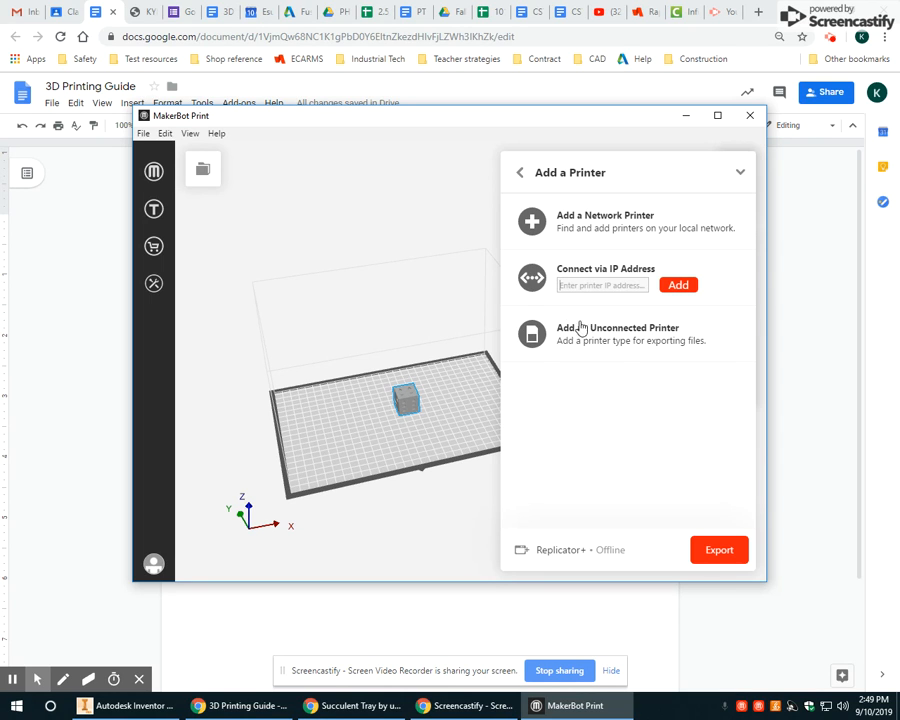
left_click(610, 336)
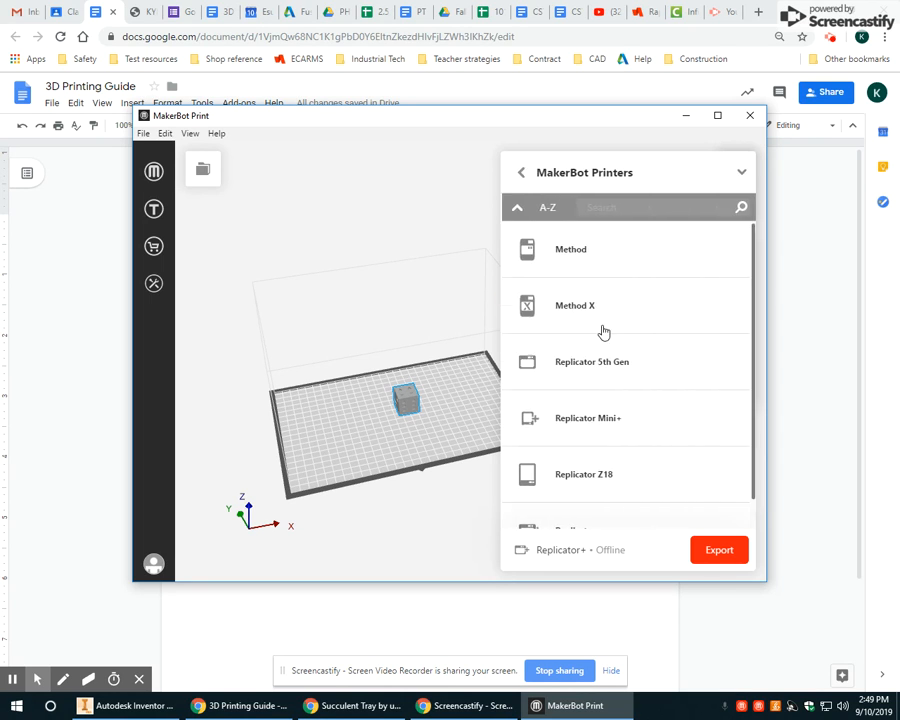
scroll(605, 360, "down", 1)
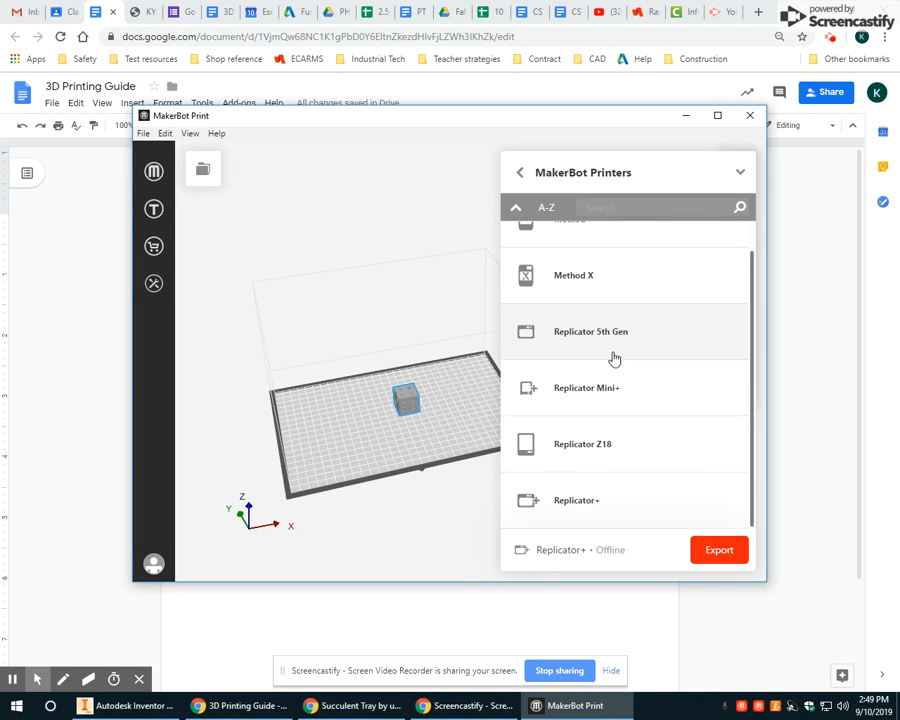
scroll(640, 368, "up", 1)
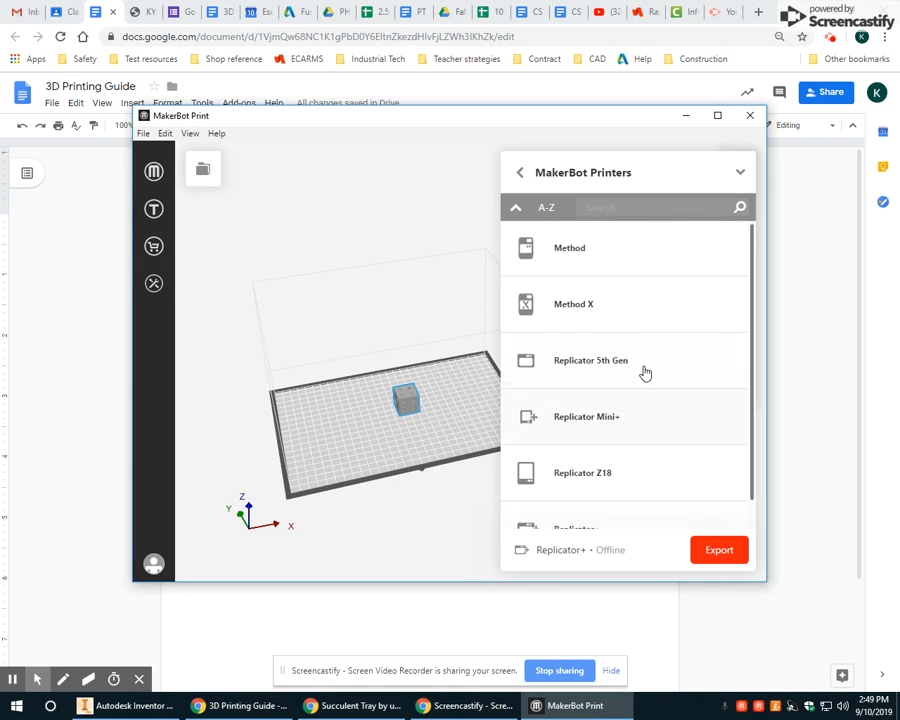
scroll(652, 344, "down", 1)
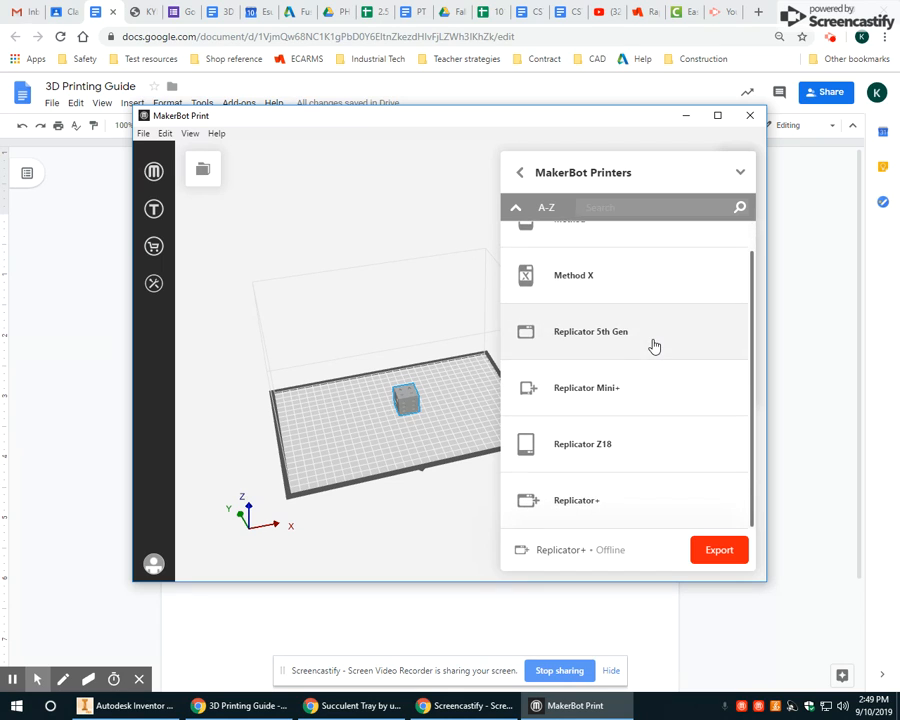
scroll(620, 258, "up", 1)
scroll(699, 412, "down", 1)
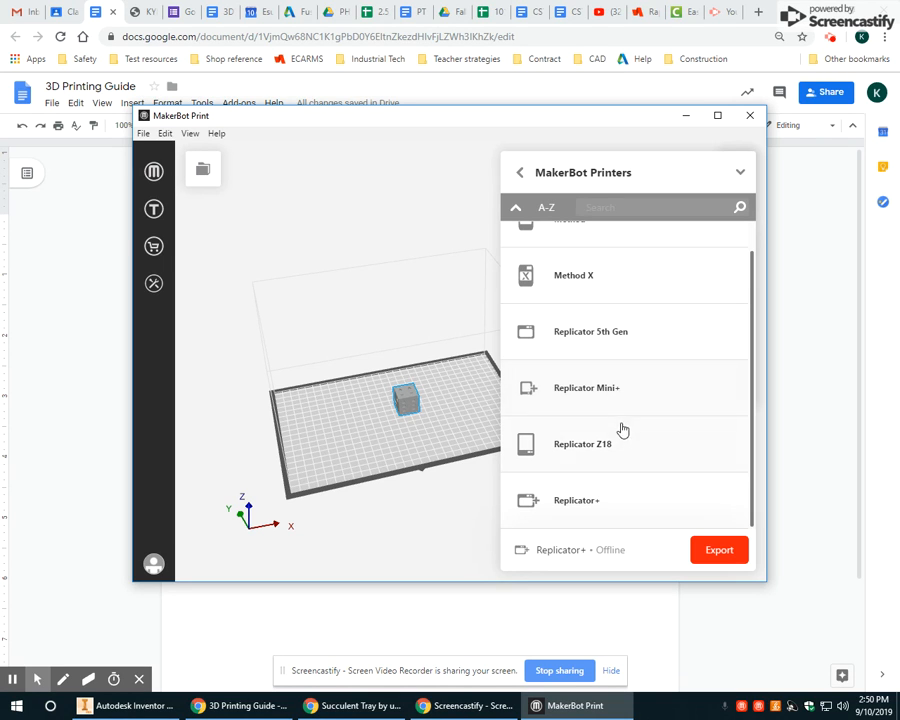
left_click(576, 504)
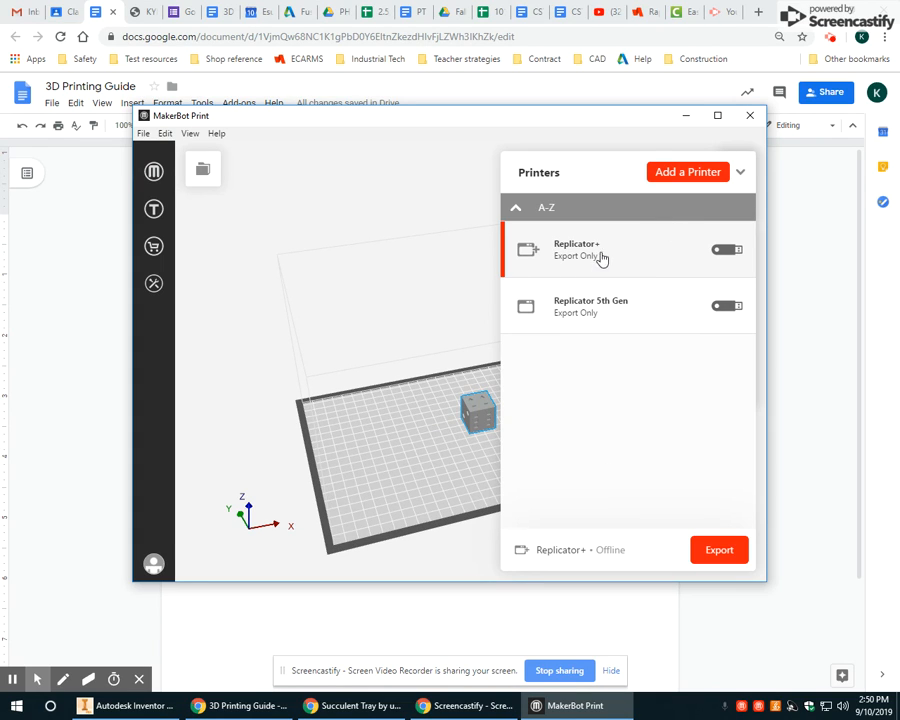
left_click(741, 172)
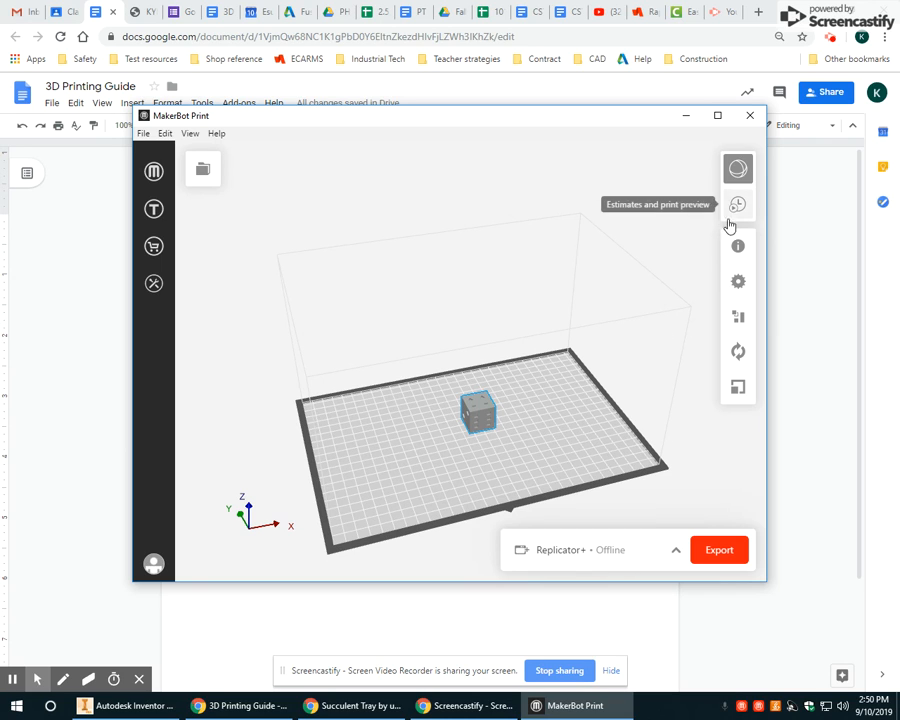
Review the default print modes in the print settings and accept Balanced.
left_click(738, 282)
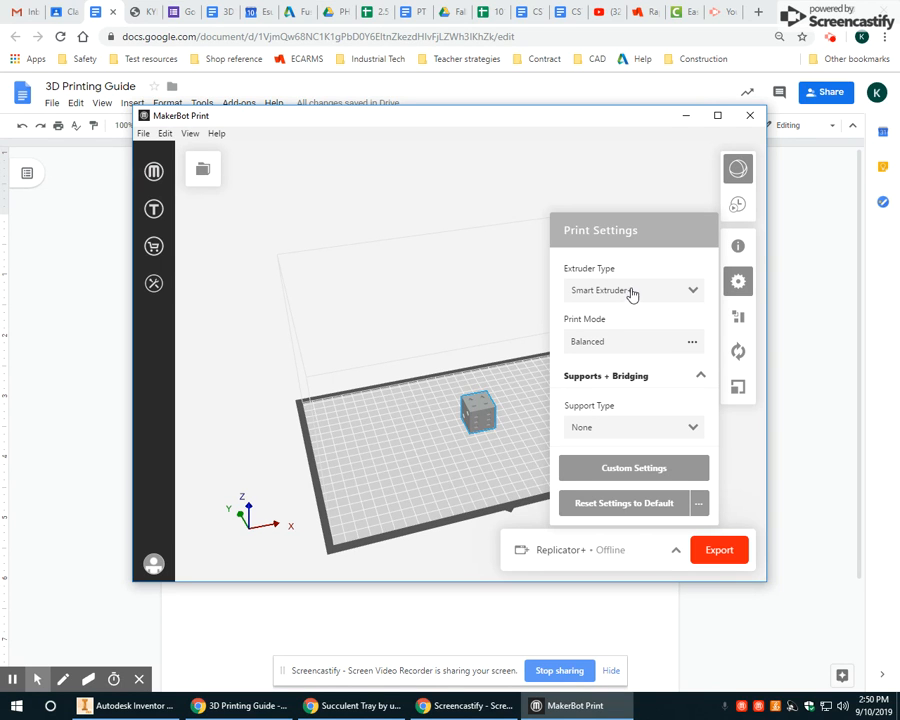
left_click(609, 342)
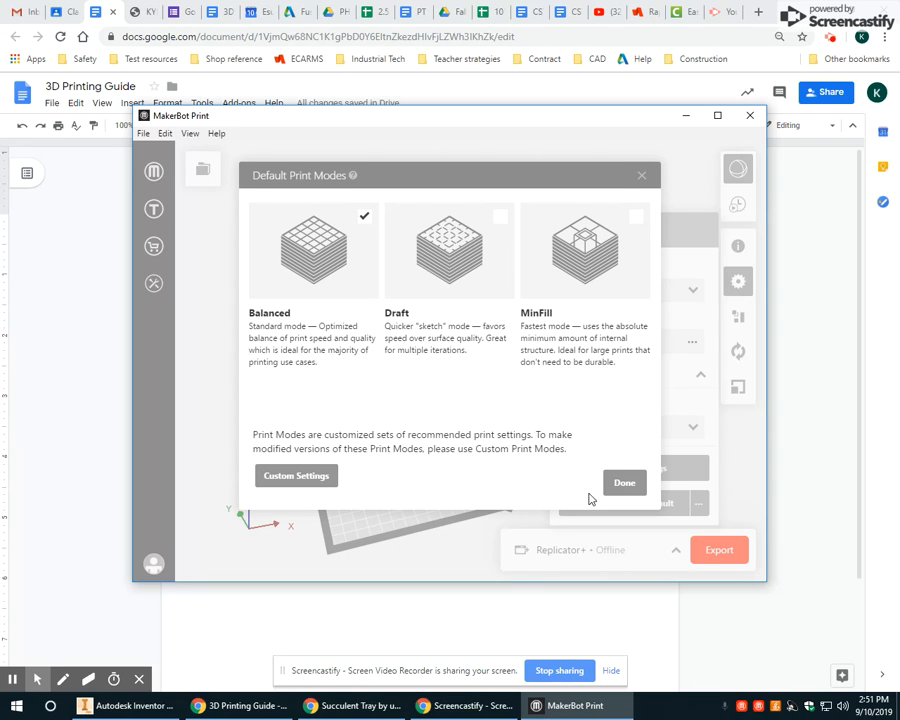
left_click(624, 483)
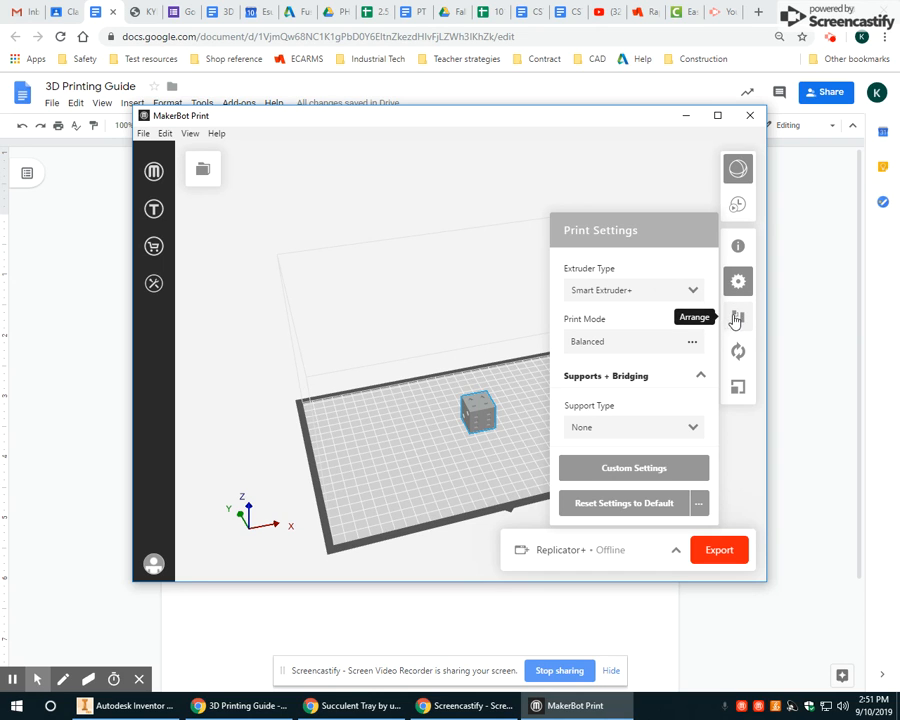
Check the die's Arrange options and rotate it about X by -90° three times so the face with engraved text points up.
left_click(739, 317)
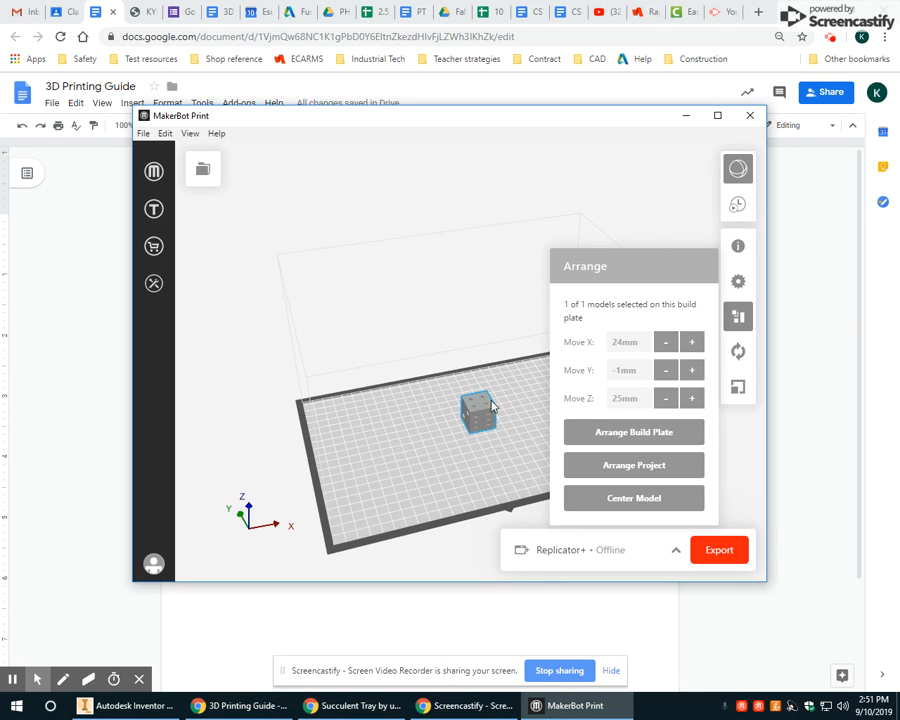
mouse_move(478, 410)
left_mouse_down()
mouse_move(374, 406)
mouse_move(439, 446)
mouse_move(479, 410)
left_mouse_up()
left_click(740, 352)
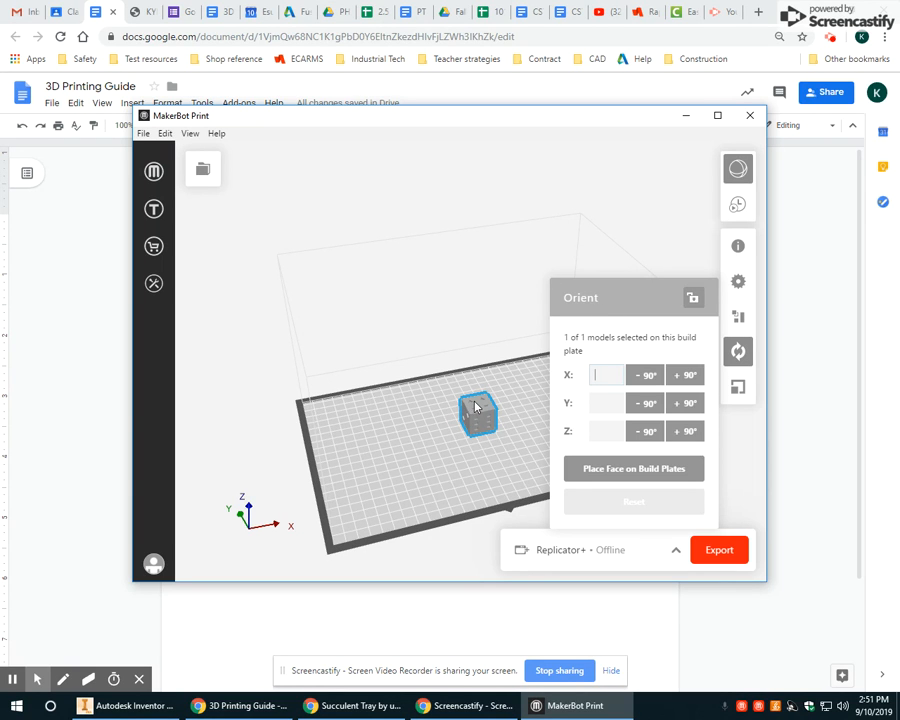
scroll(484, 418, "up", 5)
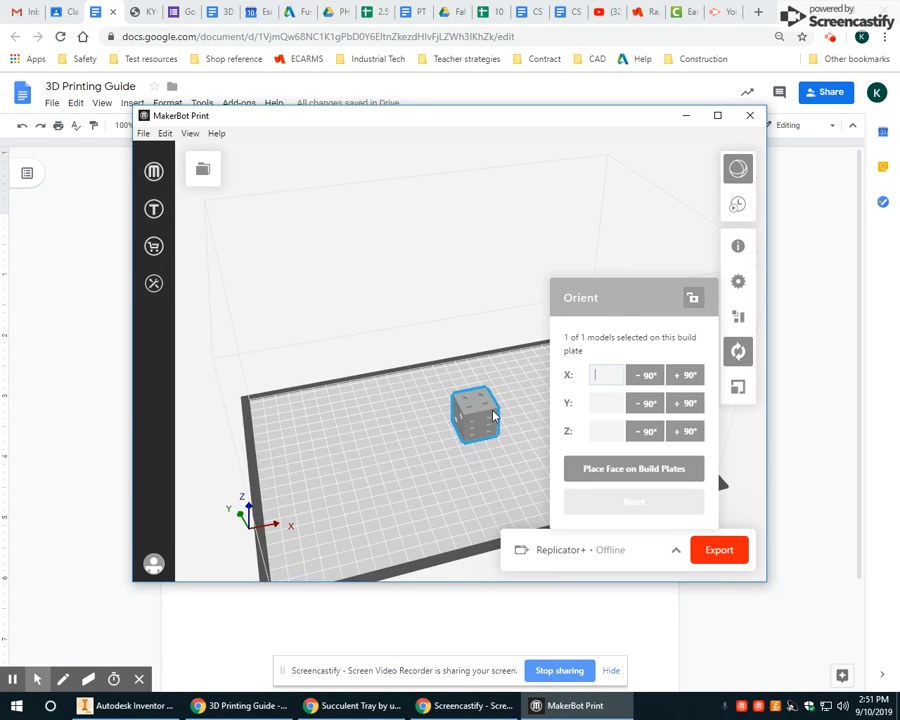
scroll(468, 438, "up", 1)
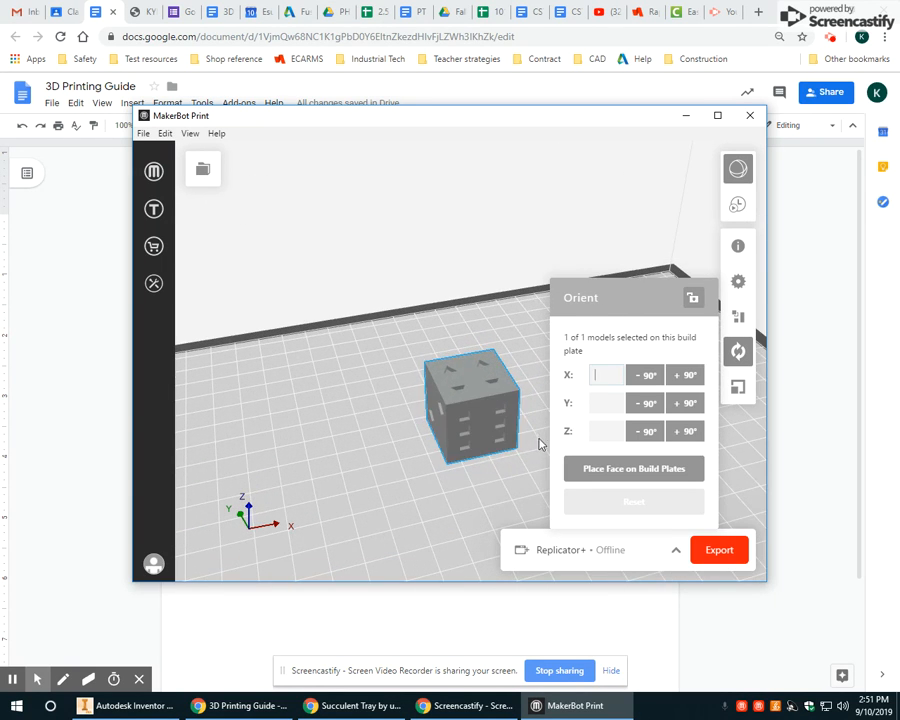
left_click(645, 377)
left_click(645, 377)
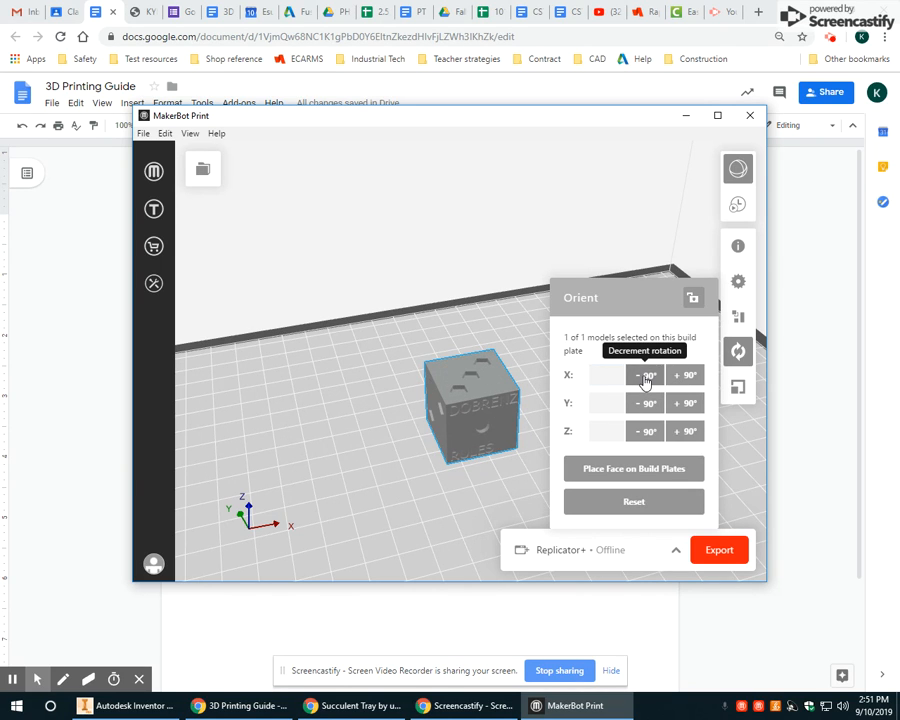
left_click(645, 377)
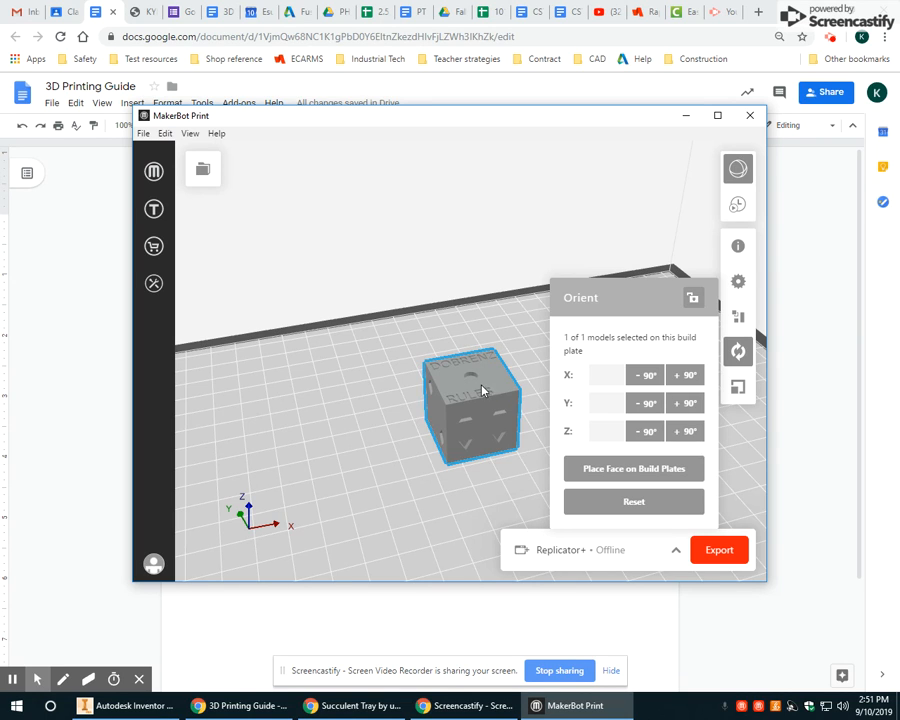
left_click(738, 351)
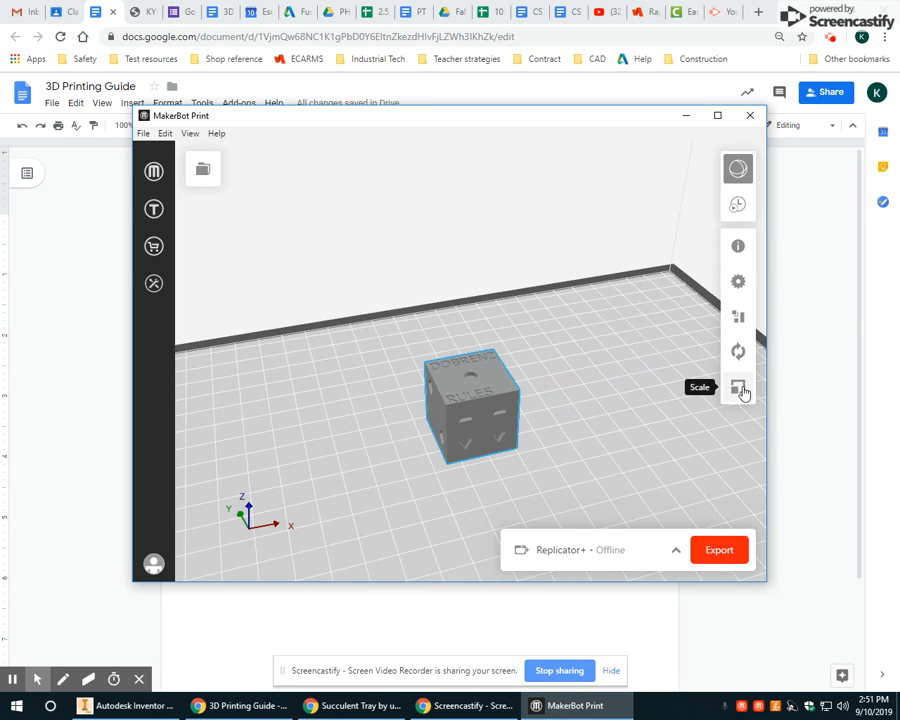
View the die's Scale settings and close them.
left_click(740, 390)
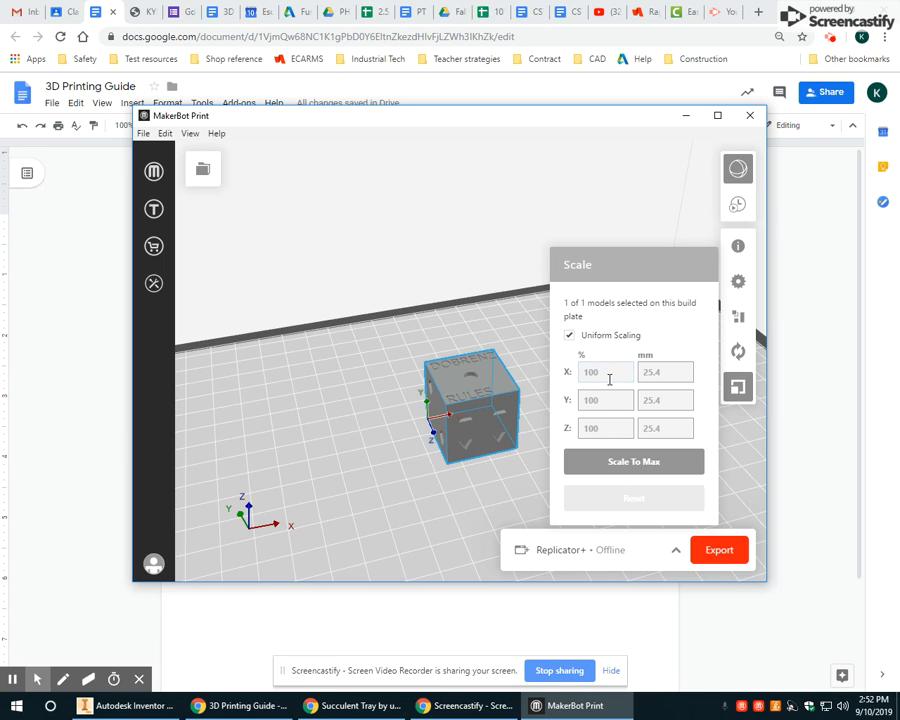
left_click(741, 389)
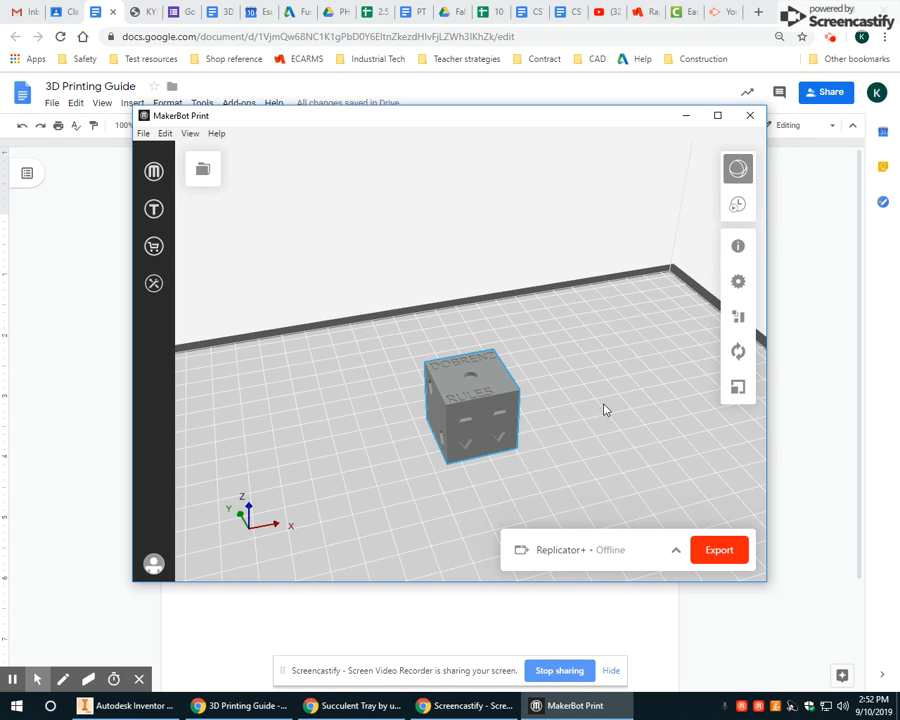
Open the die's estimates and print preview, move the layer position to layer 257, and play and pause the layer animation.
left_click(738, 206)
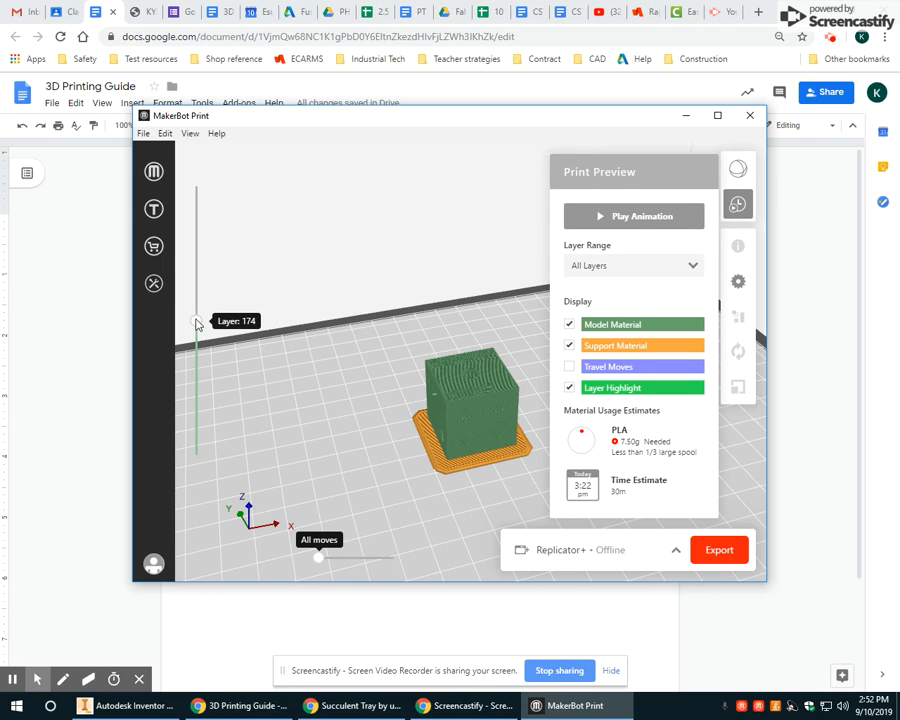
left_click_drag(197, 320, 199, 260)
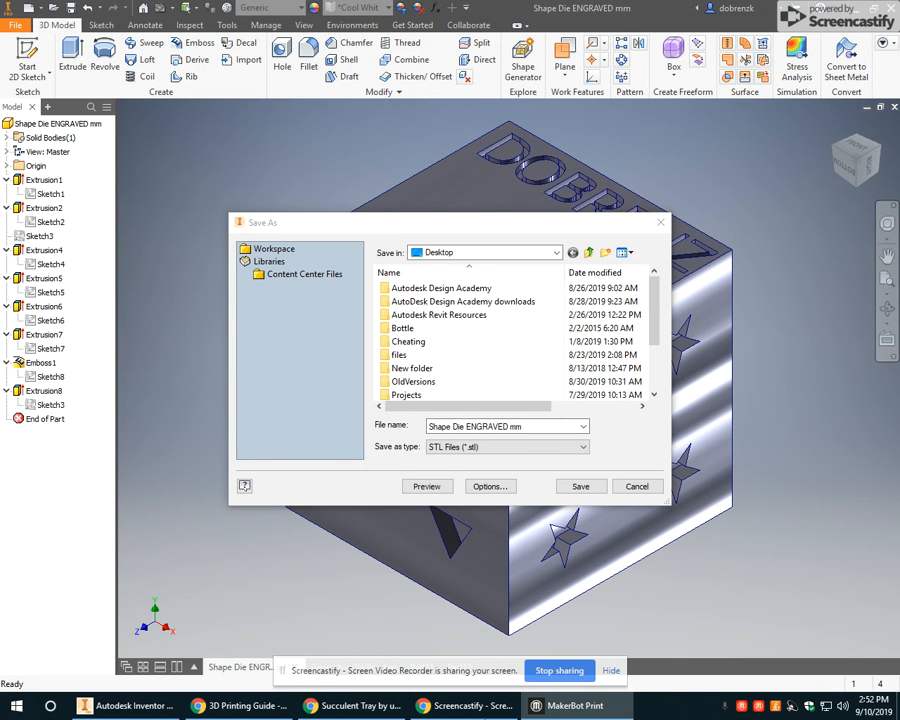
left_click(578, 705)
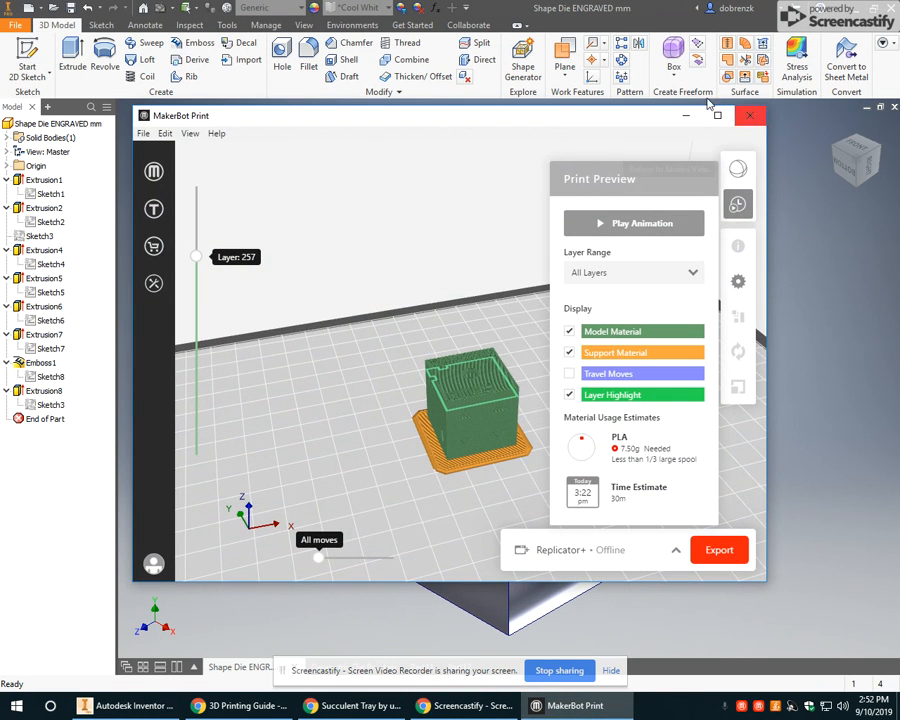
left_click(633, 226)
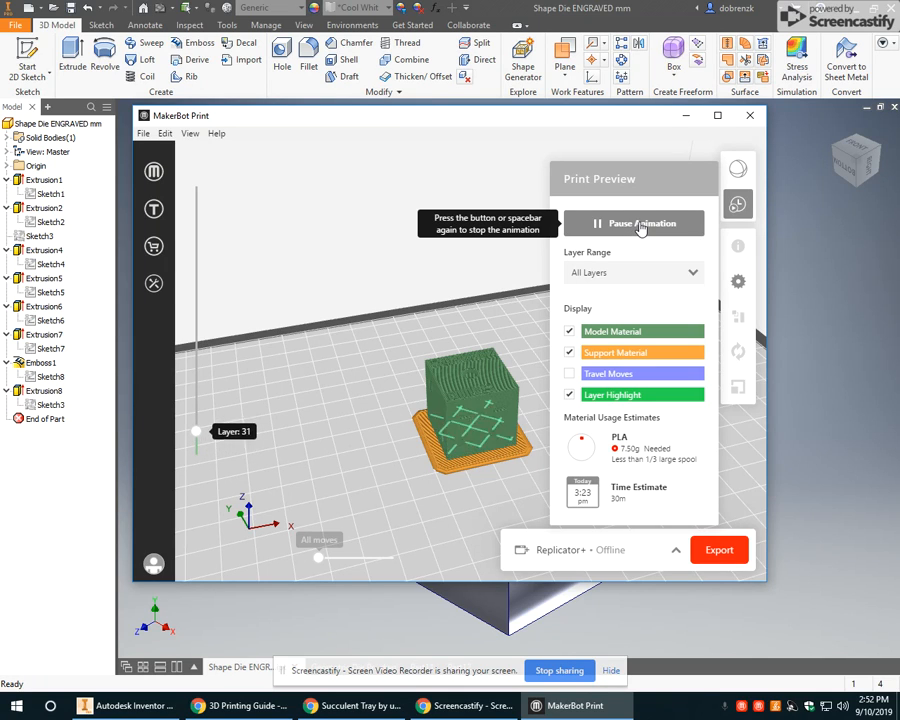
left_click(640, 225)
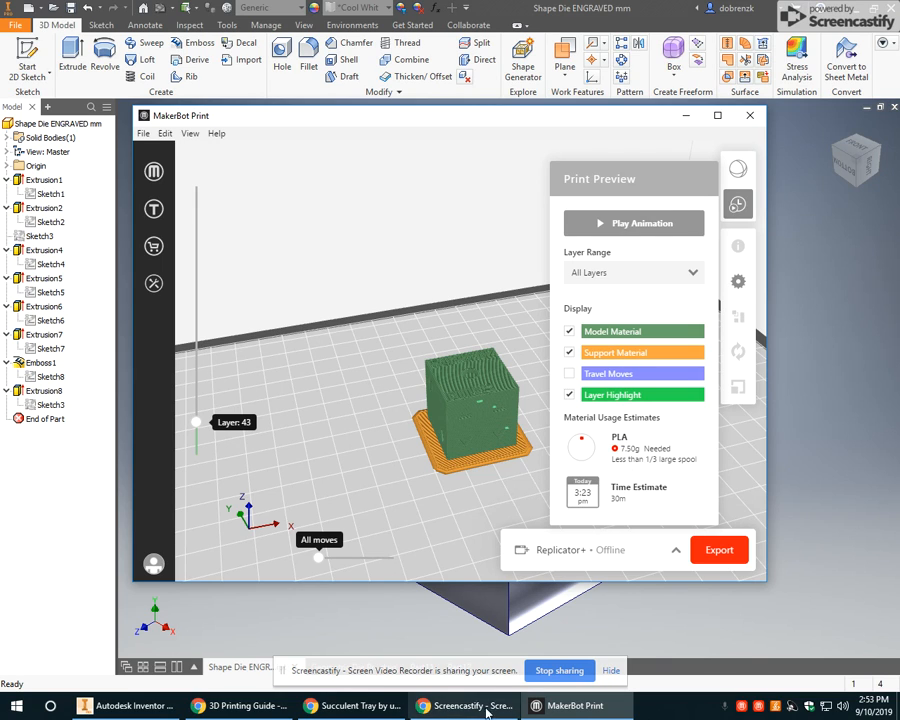
left_click(369, 707)
left_click(829, 37)
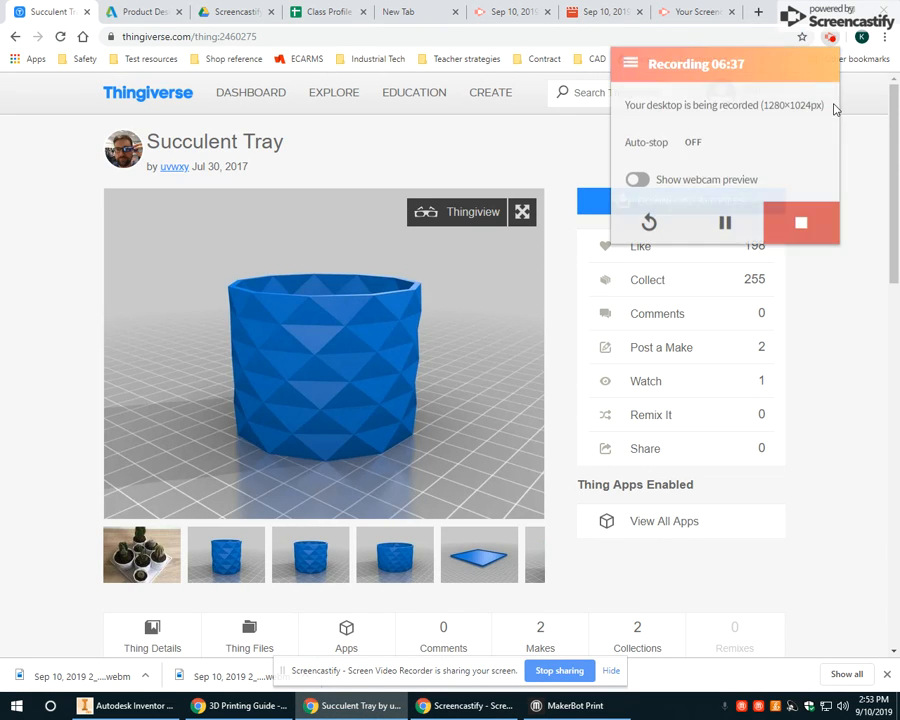